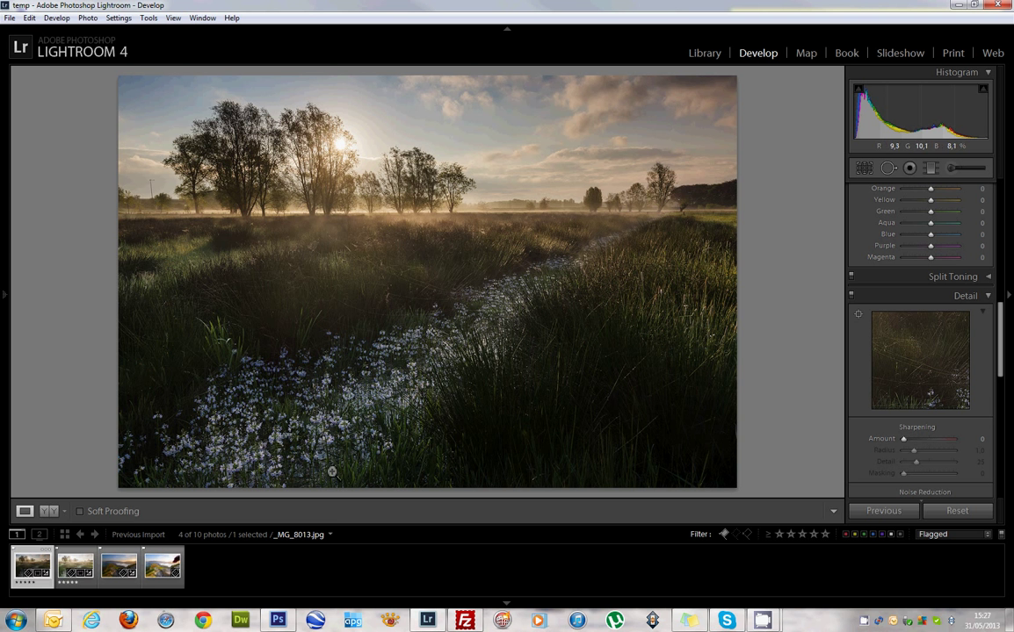
Step: Display the brighter, misty meadow exposure _MG_8014.jpg in the Develop module
{"action": "left_click", "coordinate": [74, 556]}
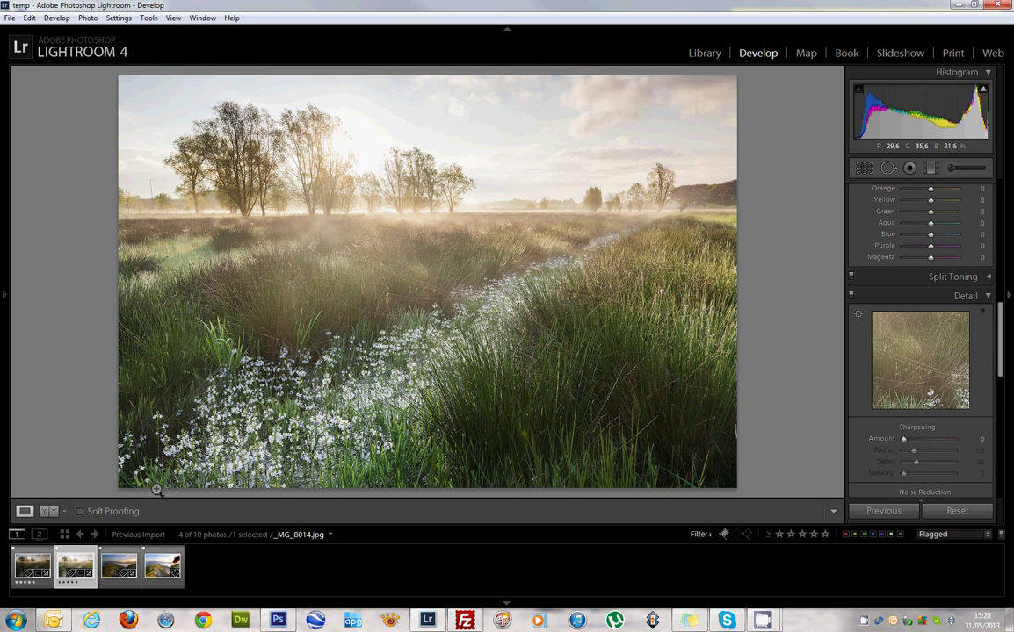
Step: Add _MG_8013.jpg to the selection so both meadow exposures are selected
{"action": "left_click", "coordinate": [33, 553], "text": "ctrl"}
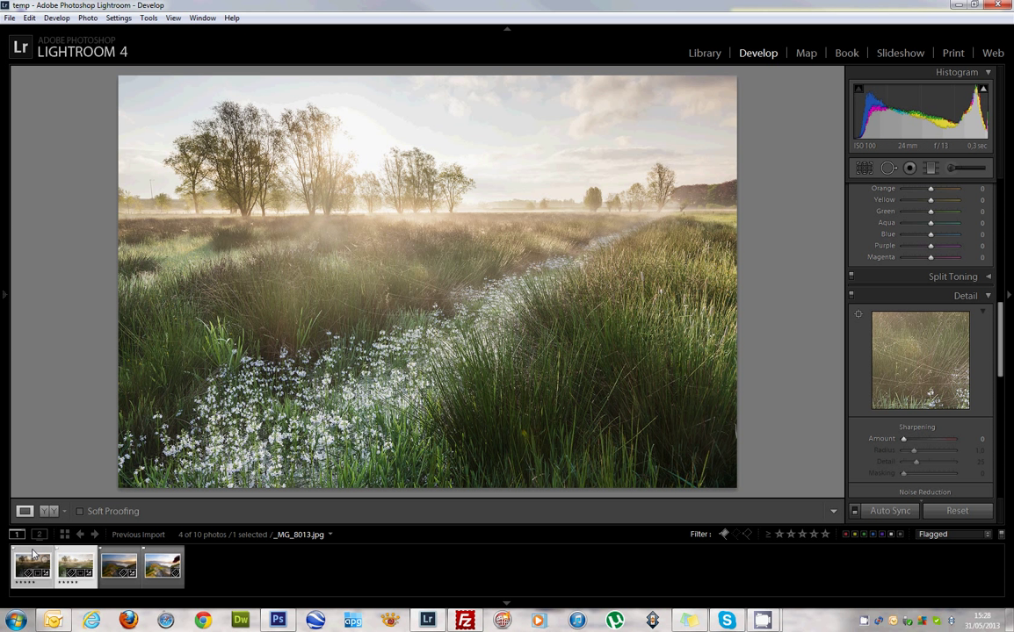
Step: Open both selected meadow exposures in Photoshop as layers via Edit In > Open as Layers
{"action": "right_click", "coordinate": [32, 553]}
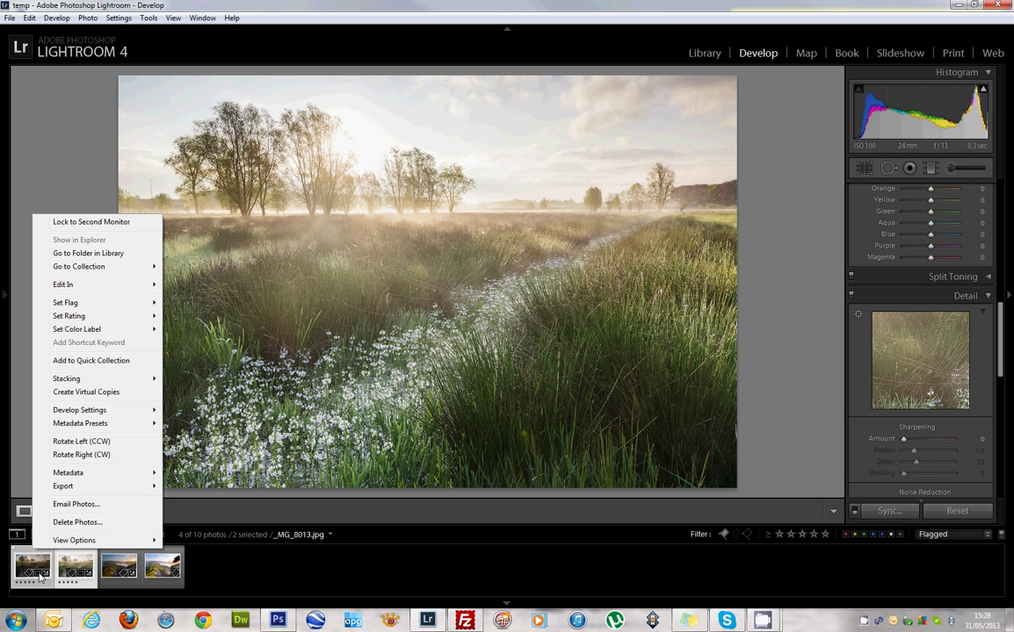
{"action": "mouse_move", "coordinate": [63, 284]}
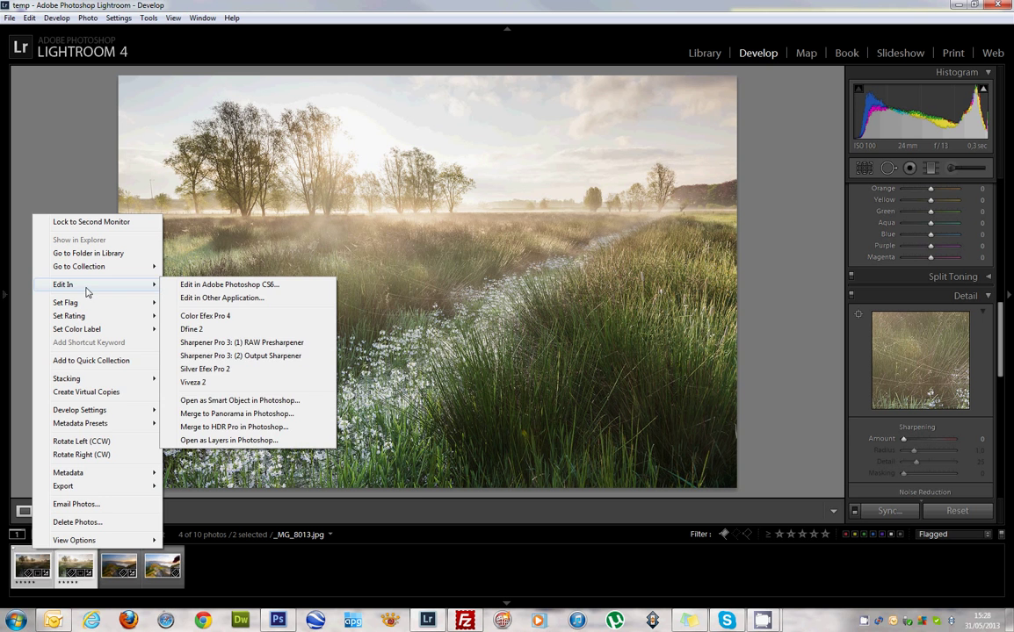
{"action": "left_click", "coordinate": [209, 441]}
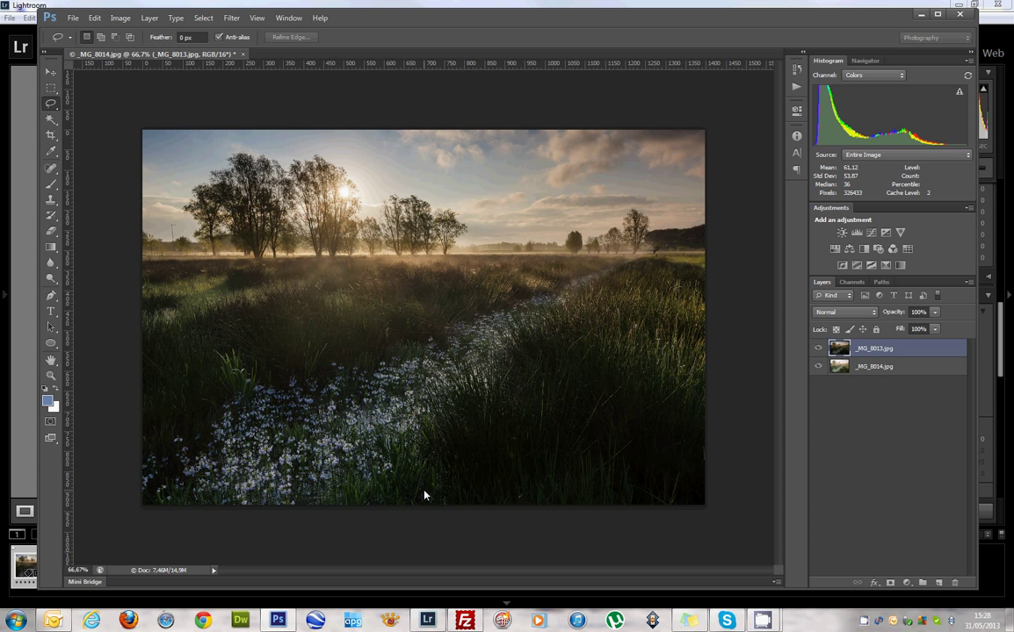
Step: Auto-align both meadow layers, then give the darker top _MG_8013.jpg layer a white mask
{"action": "left_click", "coordinate": [876, 376], "text": "shift"}
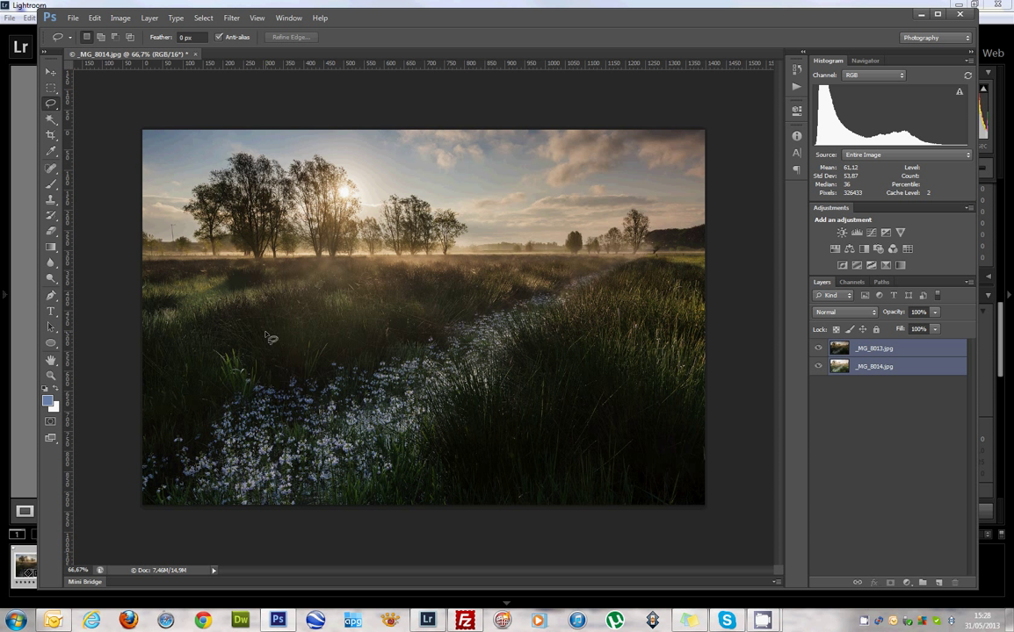
{"action": "left_click", "coordinate": [94, 19]}
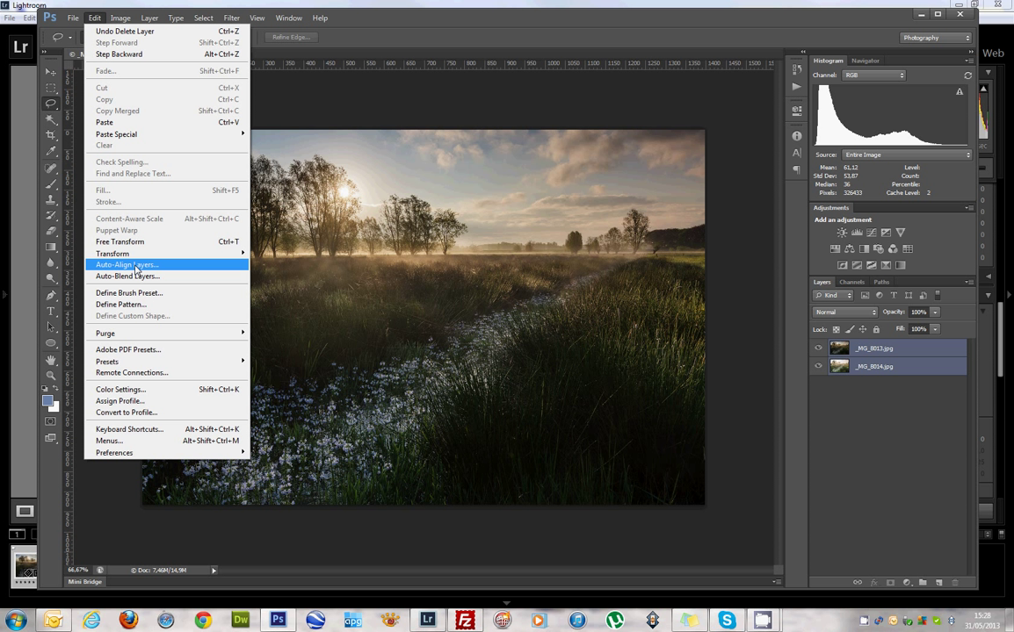
{"action": "left_click", "coordinate": [127, 265]}
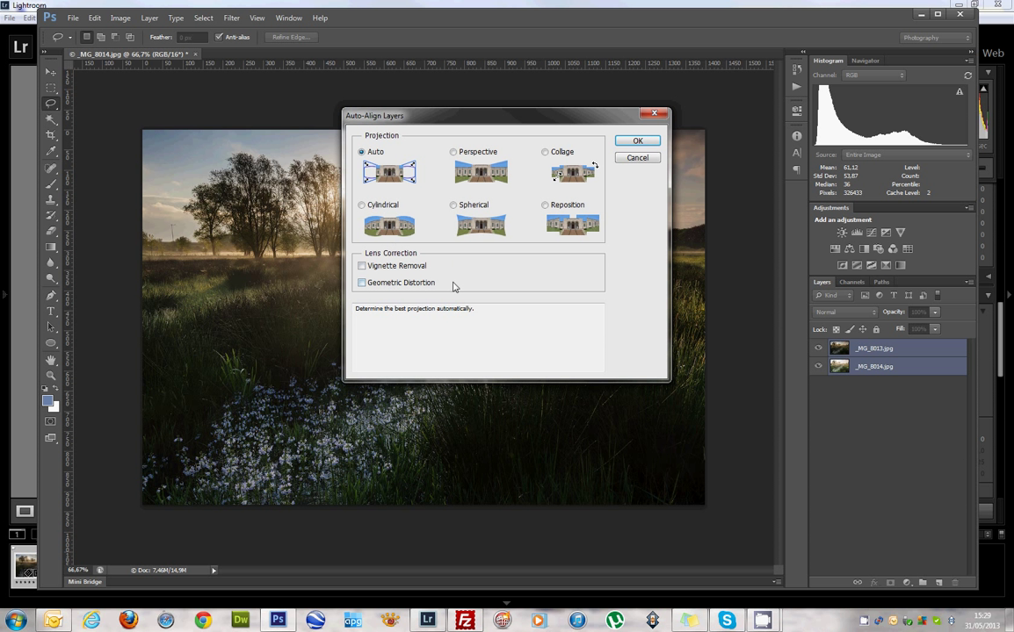
{"action": "left_click", "coordinate": [638, 142]}
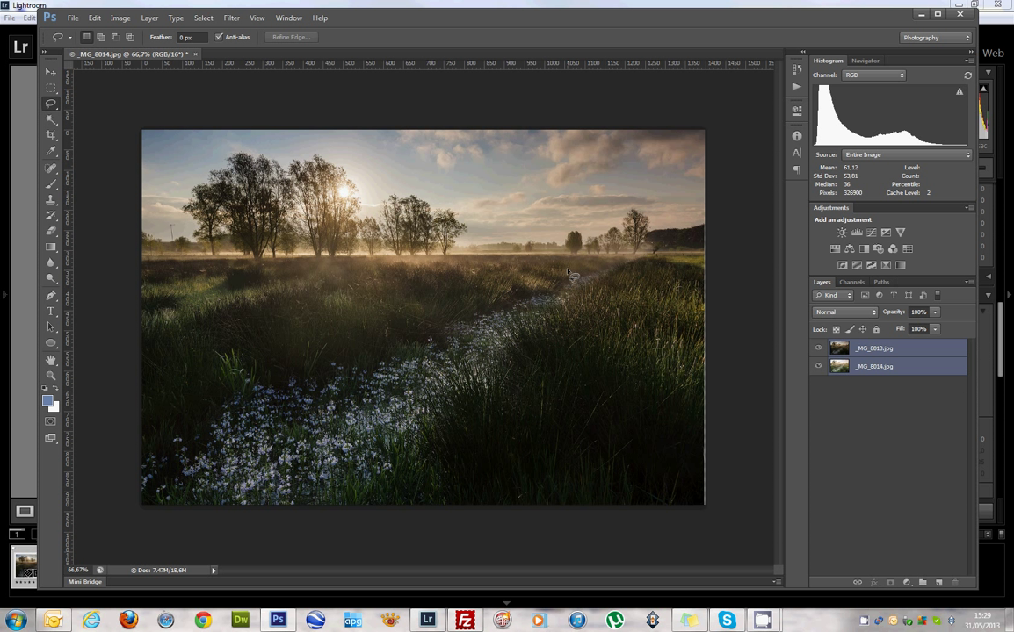
{"action": "left_click", "coordinate": [872, 351]}
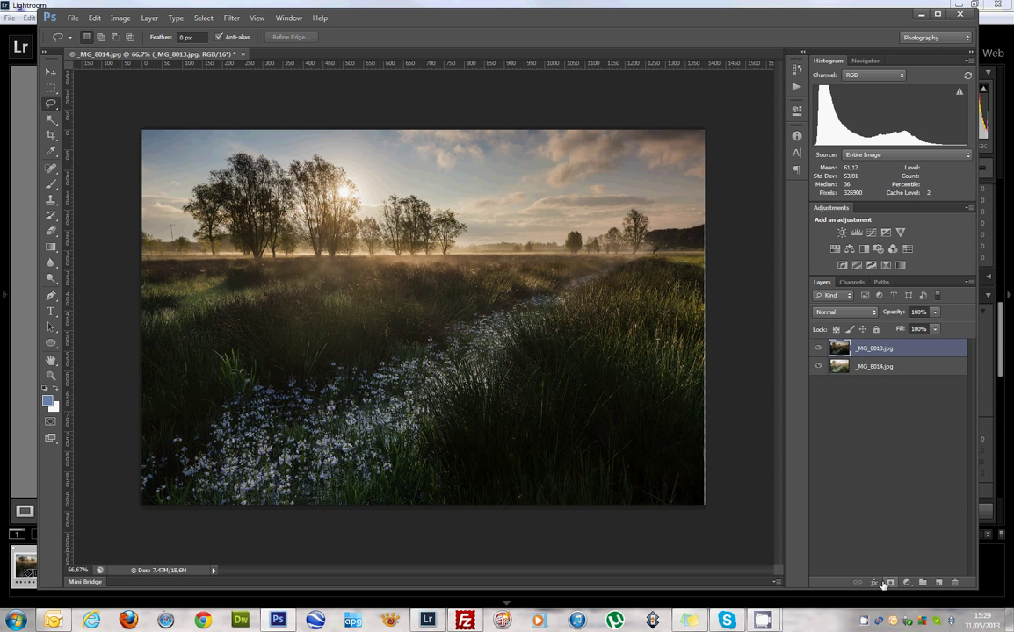
{"action": "left_click", "coordinate": [889, 584]}
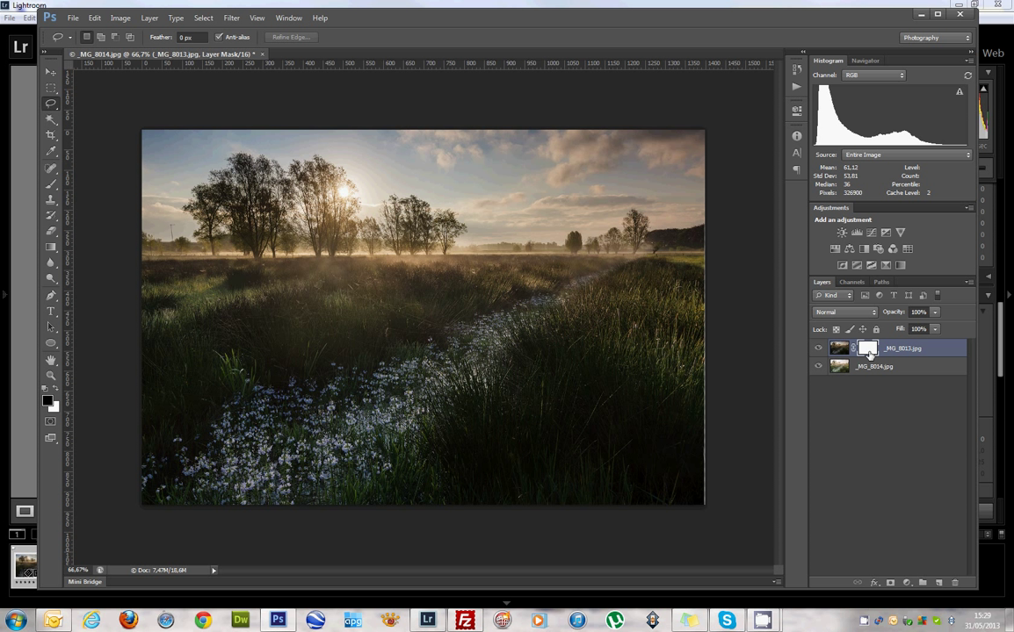
Step: Switch to the Gradient tool for drawing on the top layer's mask
{"action": "left_click", "coordinate": [50, 246]}
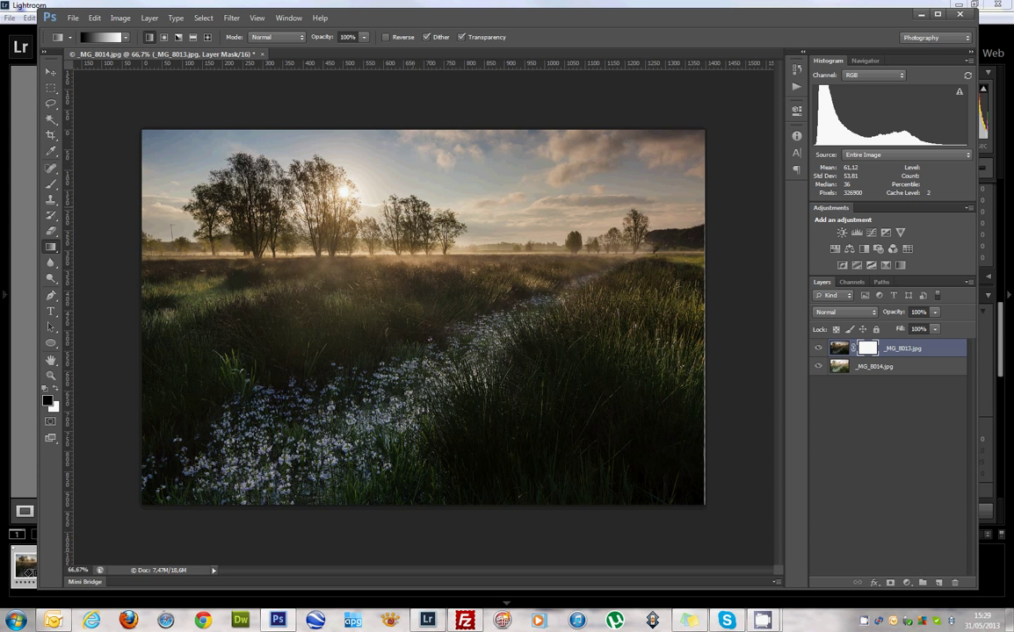
Step: Draw and repeatedly refine an inverted vertical mask gradient until the foreground brightens and the sky stays dark
{"action": "left_click_drag", "start_coordinate": [424, 322], "coordinate": [372, 356]}
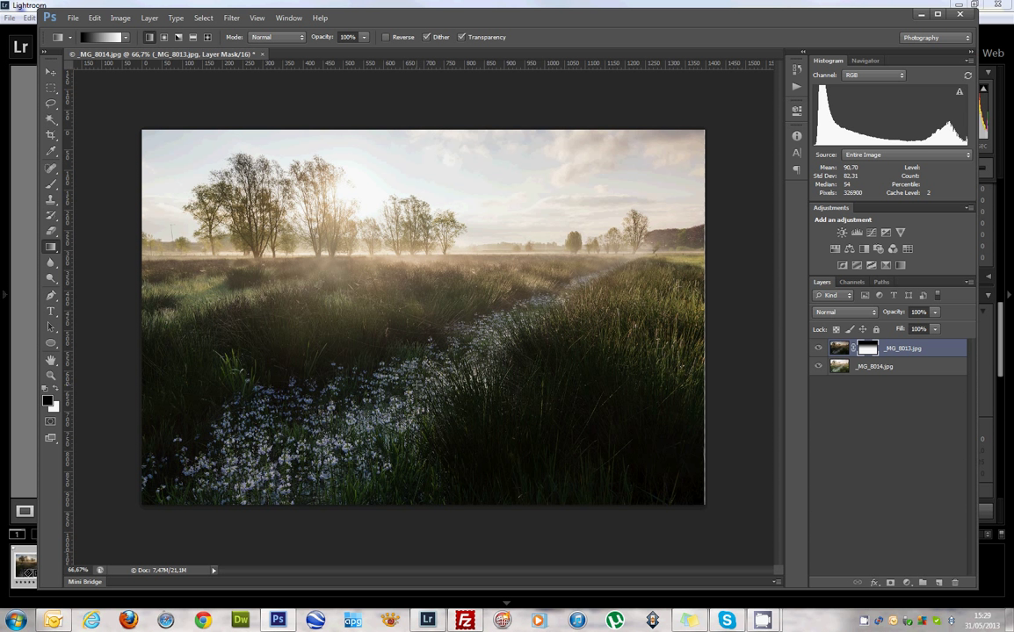
{"action": "key", "text": "ctrl+i"}
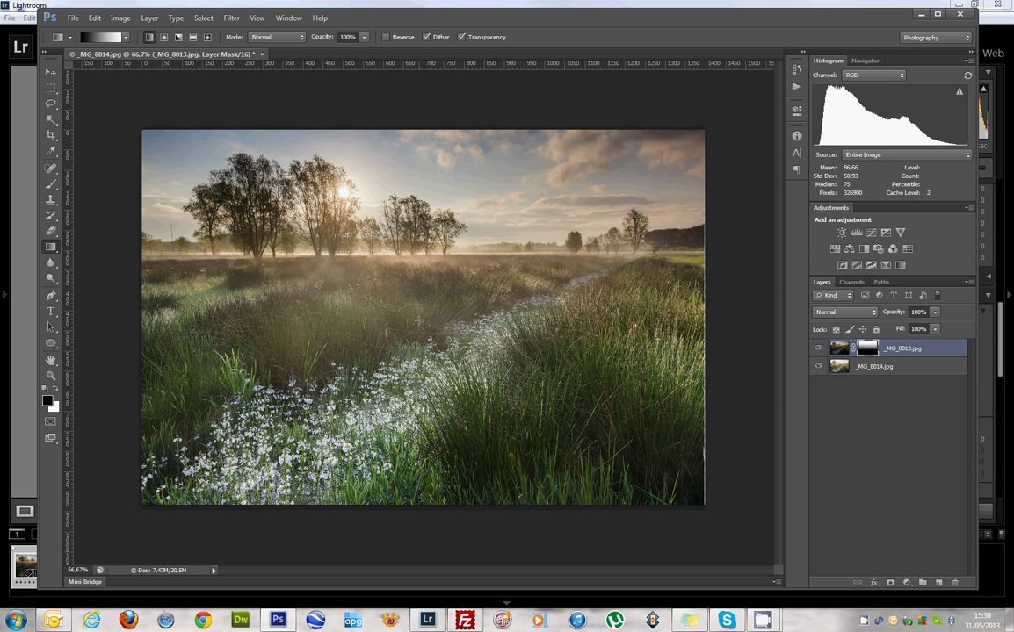
{"action": "left_click_drag", "start_coordinate": [377, 180], "coordinate": [426, 121]}
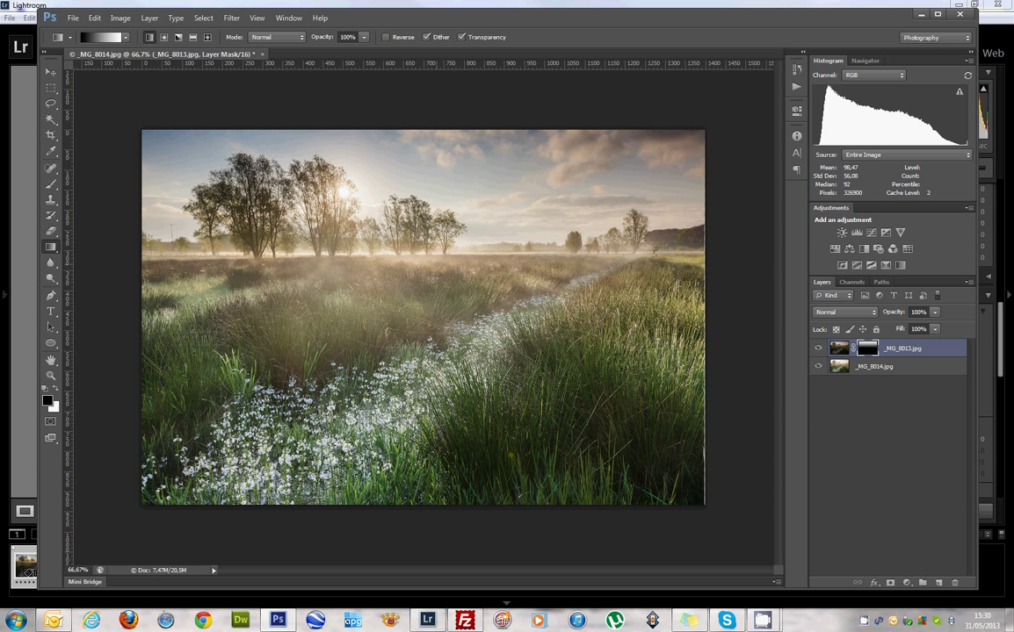
{"action": "left_click_drag", "start_coordinate": [381, 181], "coordinate": [381, 126]}
{"action": "left_click_drag", "start_coordinate": [431, 185], "coordinate": [426, 114]}
{"action": "left_click_drag", "start_coordinate": [393, 297], "coordinate": [387, 142]}
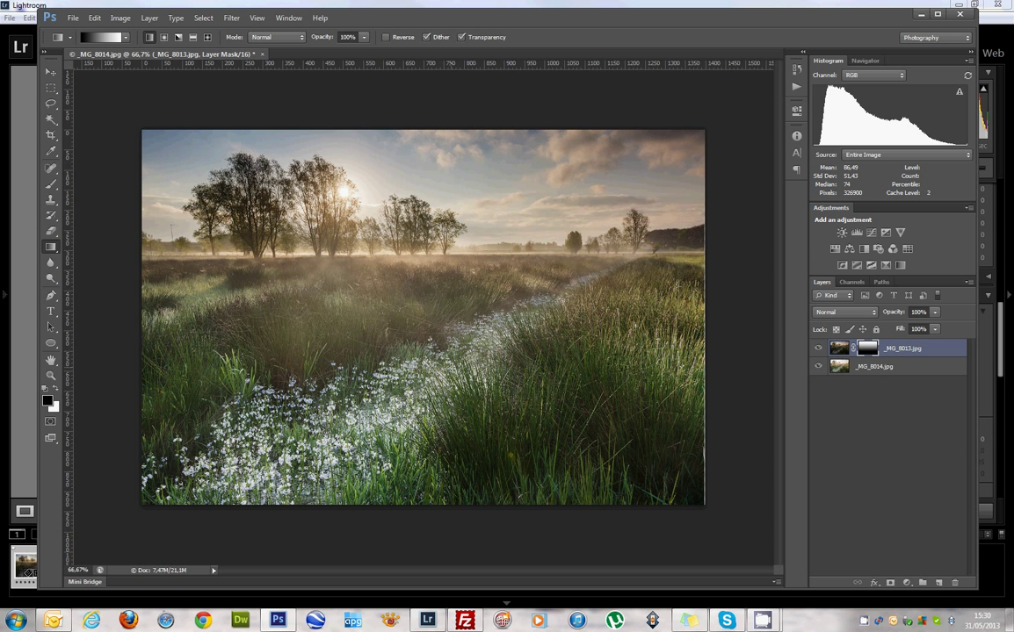
{"action": "left_click_drag", "start_coordinate": [409, 323], "coordinate": [406, 110]}
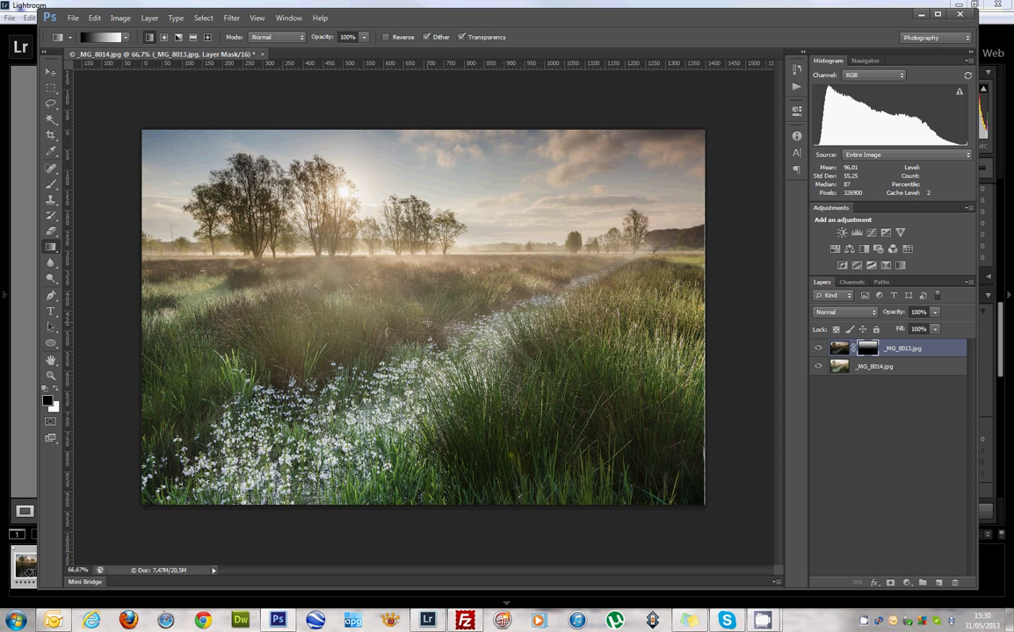
{"action": "left_click", "coordinate": [968, 283]}
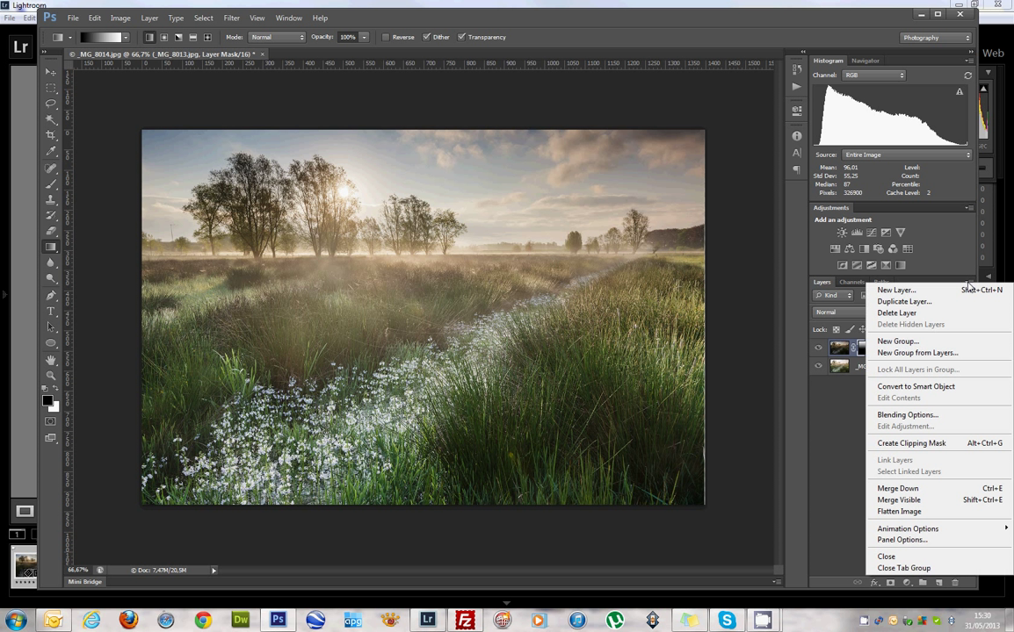
Step: Flatten the blended meadow to a single Background layer and crop its edges slightly
{"action": "left_click", "coordinate": [899, 512]}
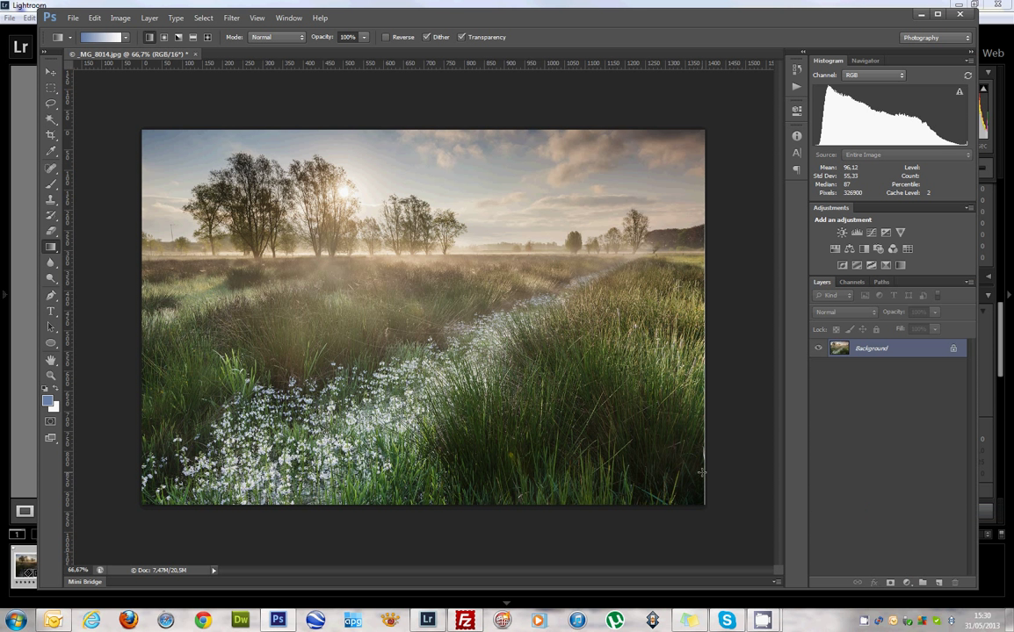
{"action": "left_click", "coordinate": [50, 134]}
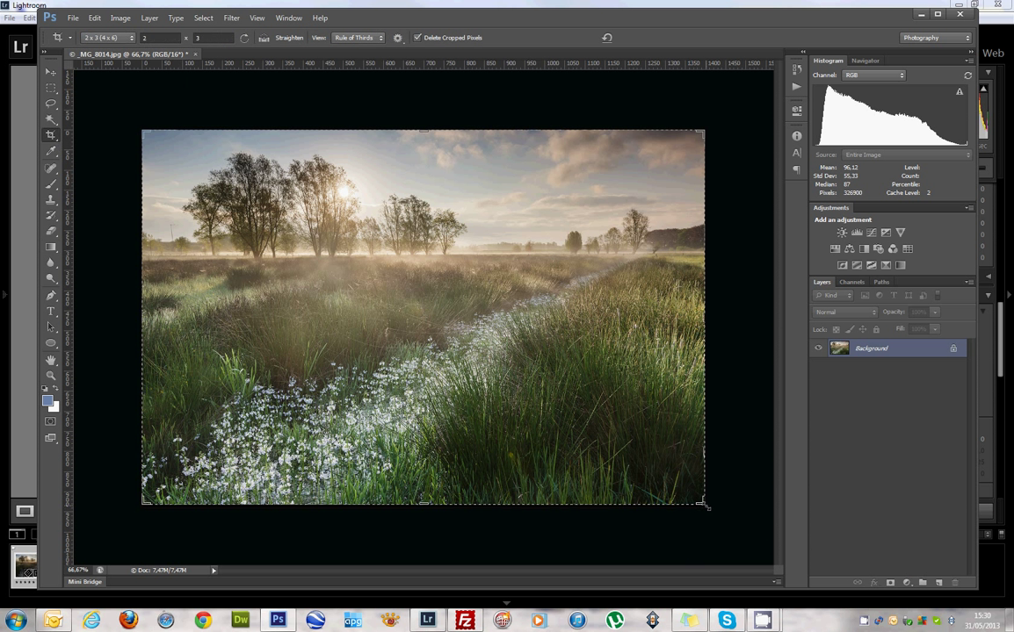
{"action": "left_click_drag", "start_coordinate": [701, 503], "coordinate": [701, 503]}
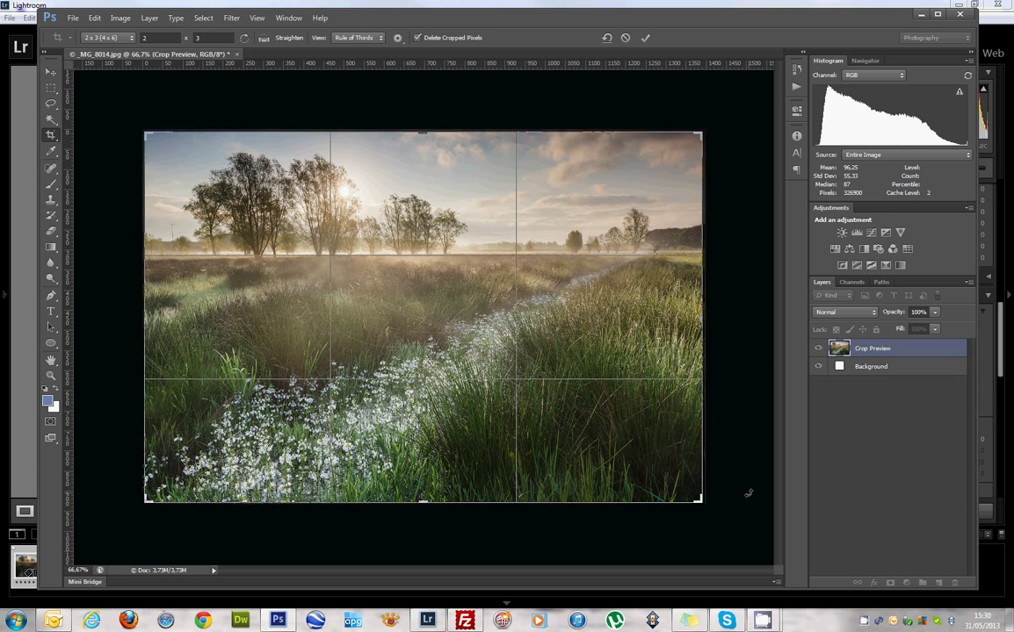
{"action": "key", "text": "Return"}
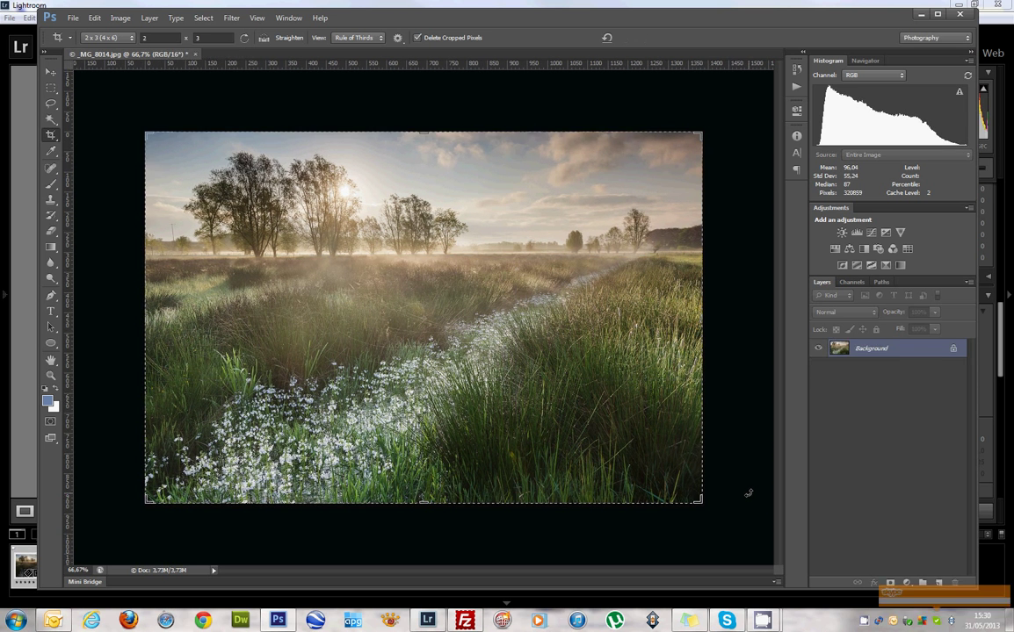
{"action": "left_click", "coordinate": [51, 73]}
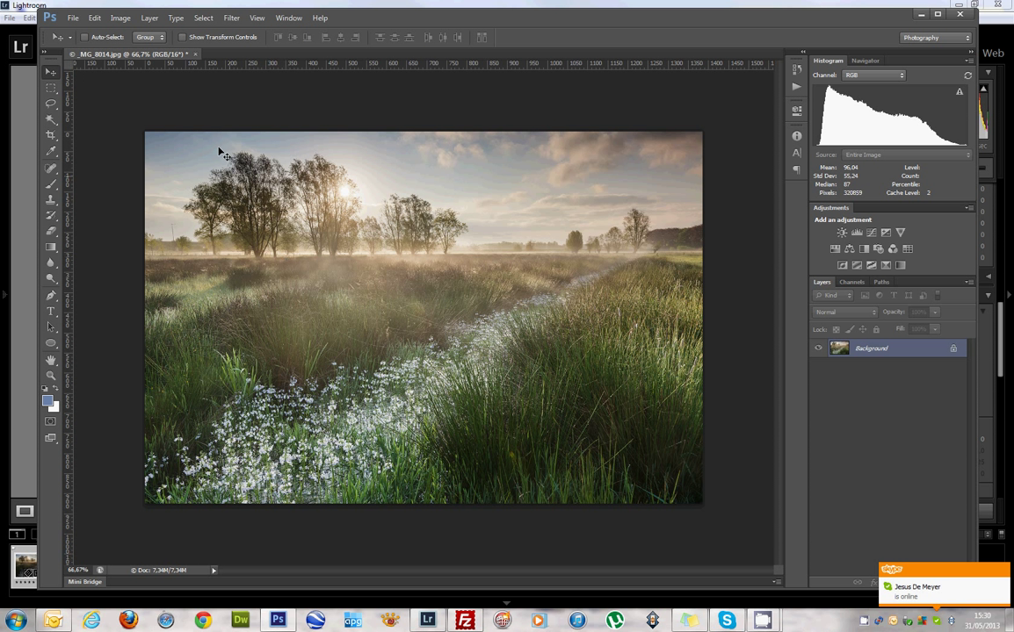
Step: Close the meadow document without saving, minimize Photoshop, and show sunset photo _DSC3205.jpg in Lightroom
{"action": "left_click", "coordinate": [196, 55]}
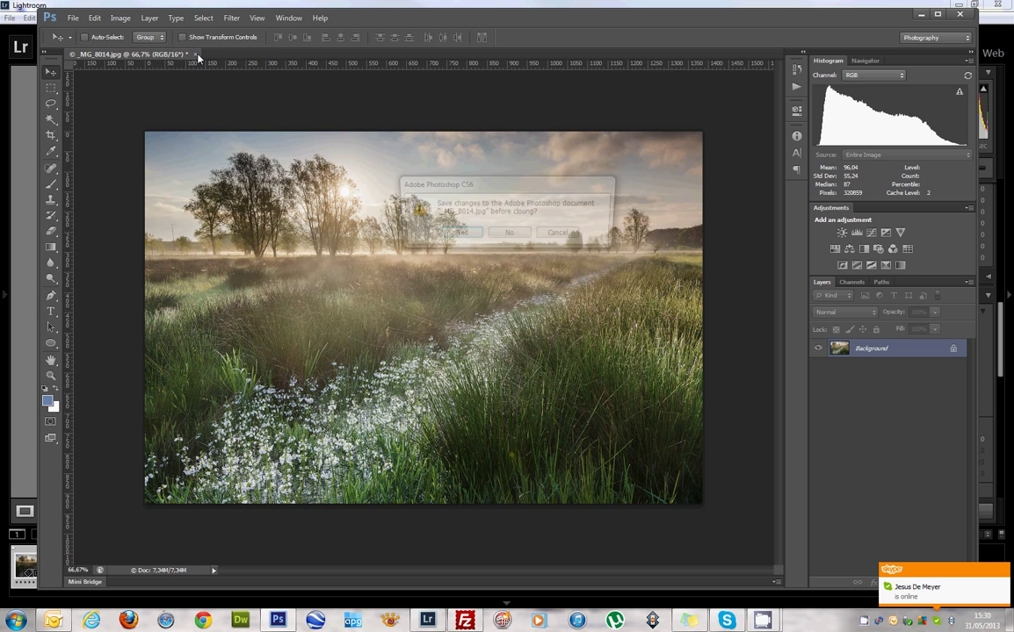
{"action": "left_click", "coordinate": [522, 237]}
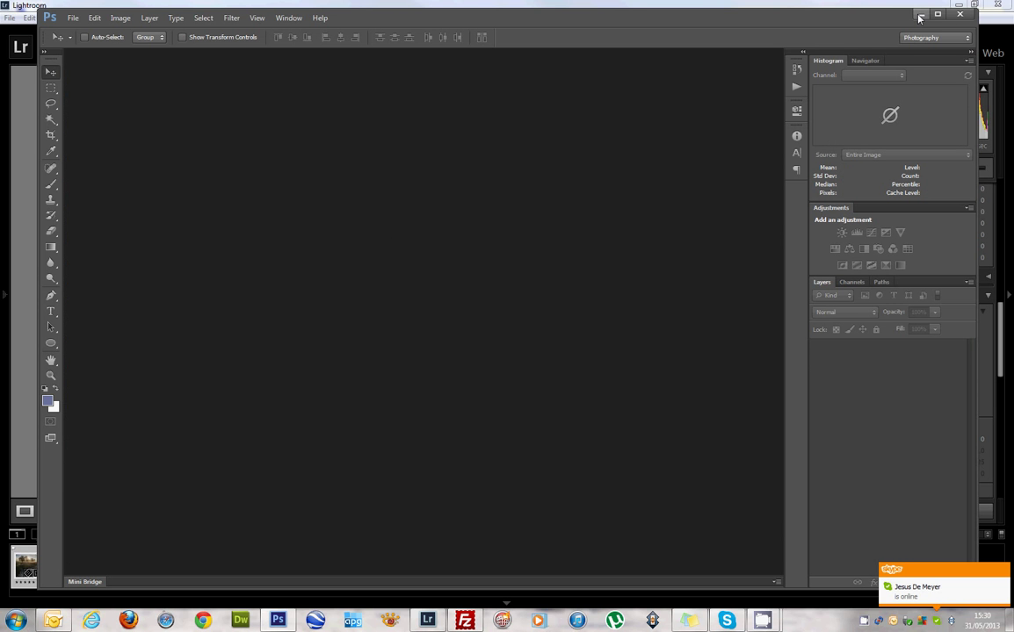
{"action": "left_click", "coordinate": [919, 17]}
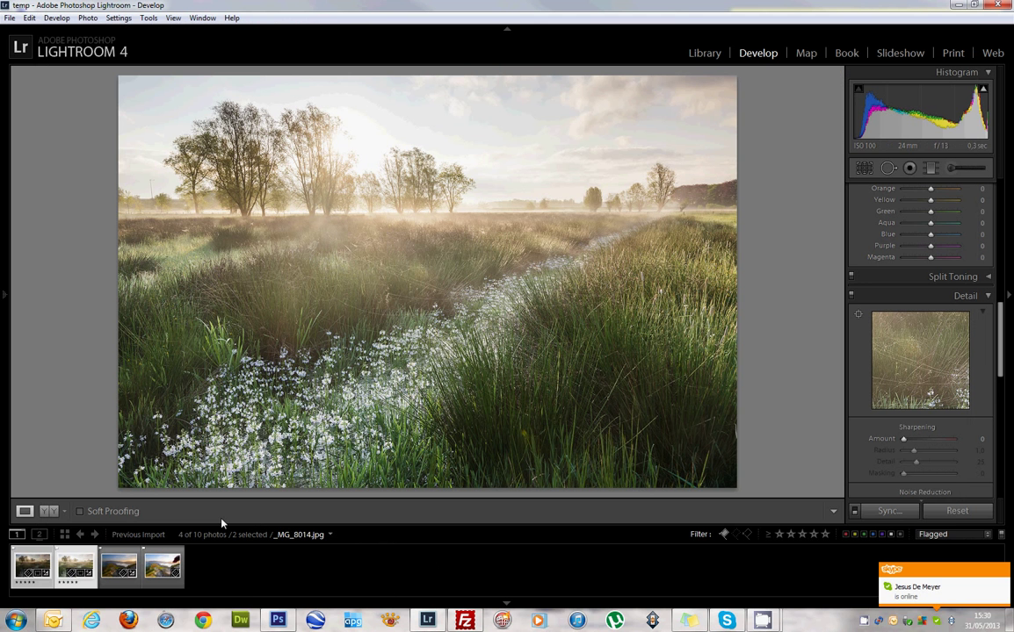
{"action": "left_click", "coordinate": [117, 565]}
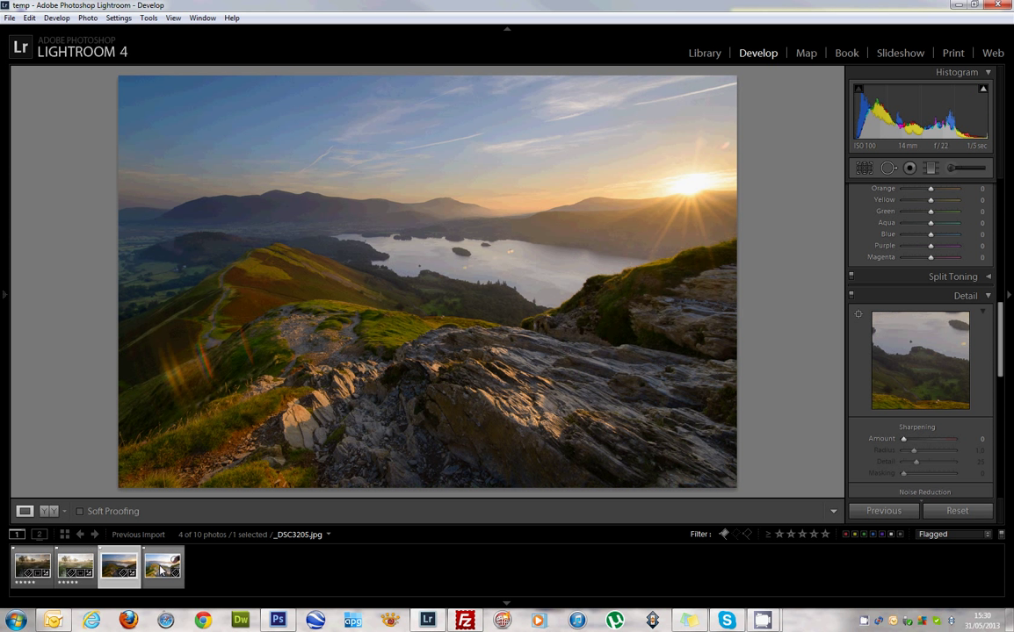
Step: Select both lakeside sunset exposures and open them in Photoshop as layers
{"action": "left_click", "coordinate": [160, 570], "text": "ctrl"}
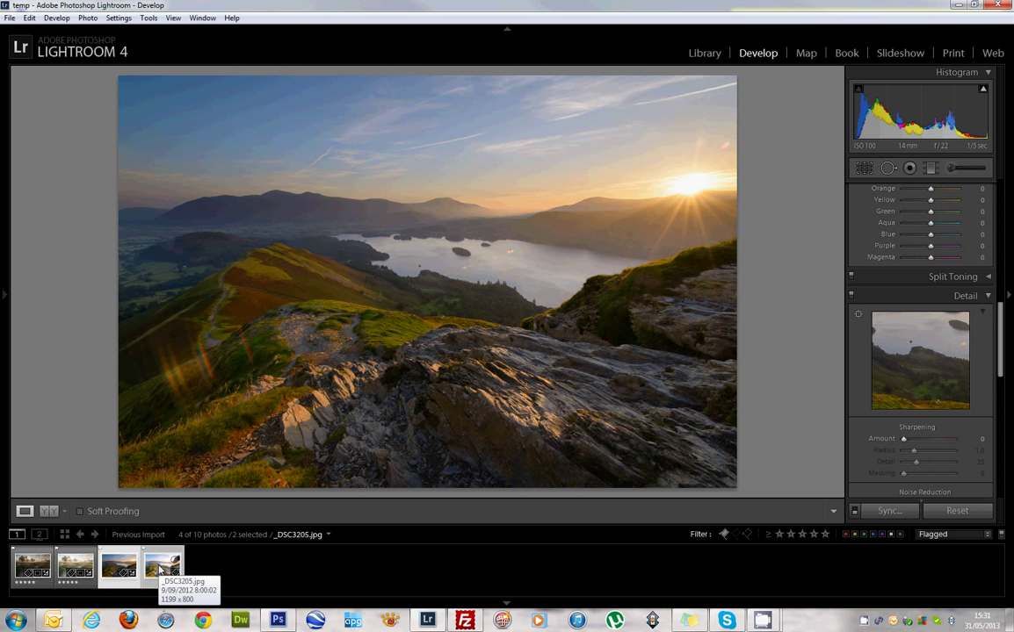
{"action": "right_click", "coordinate": [154, 565]}
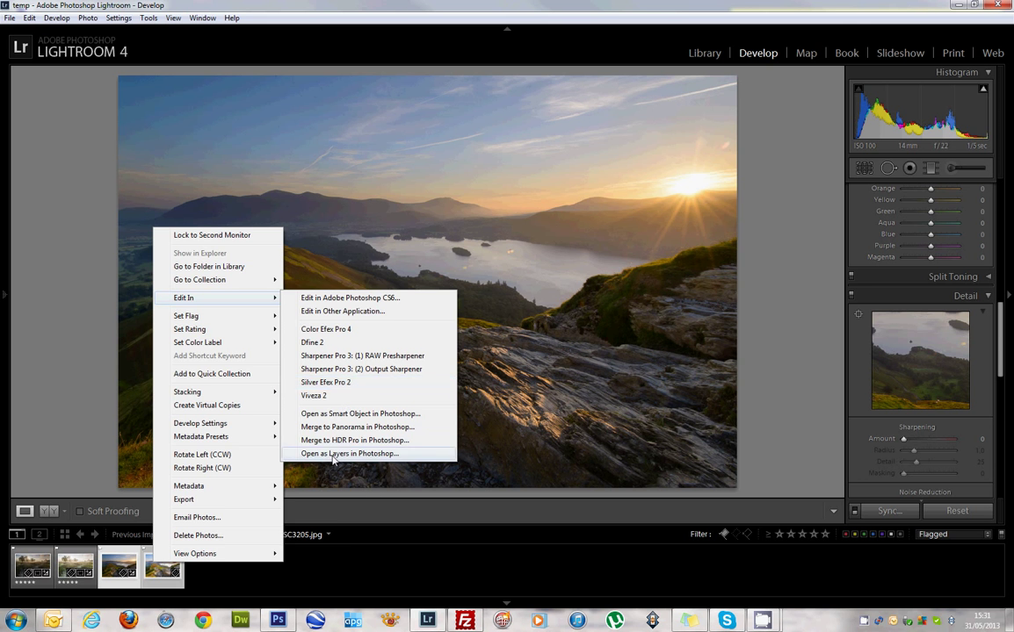
{"action": "mouse_move", "coordinate": [218, 298]}
{"action": "left_click", "coordinate": [339, 453]}
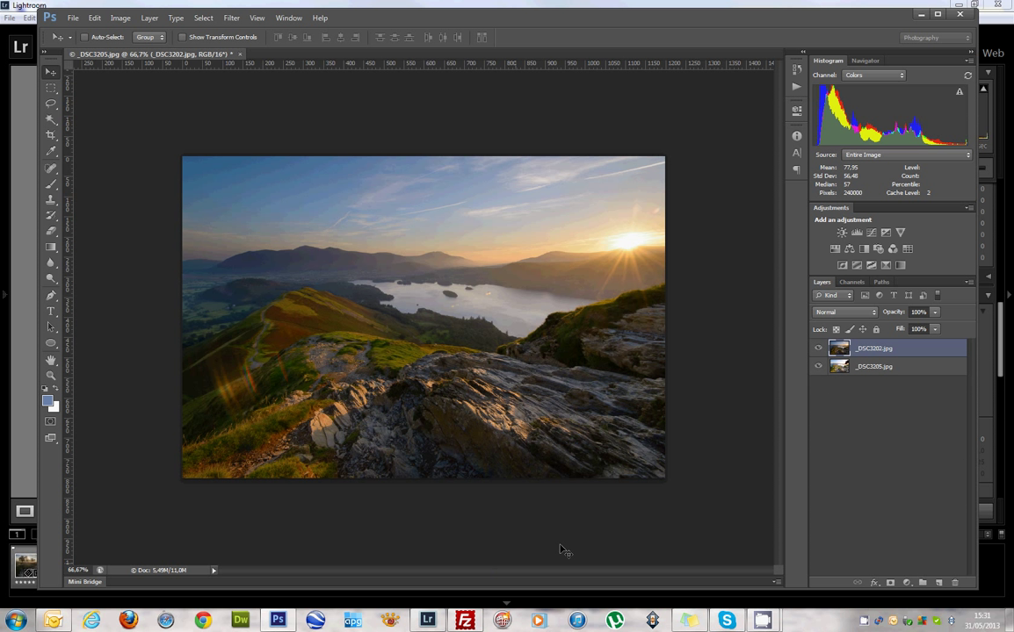
Step: Select the _DSC3202.jpg and _DSC3205.jpg layers and auto-align them with Edit > Auto-Align Layers
{"action": "left_click", "coordinate": [874, 367], "text": "shift"}
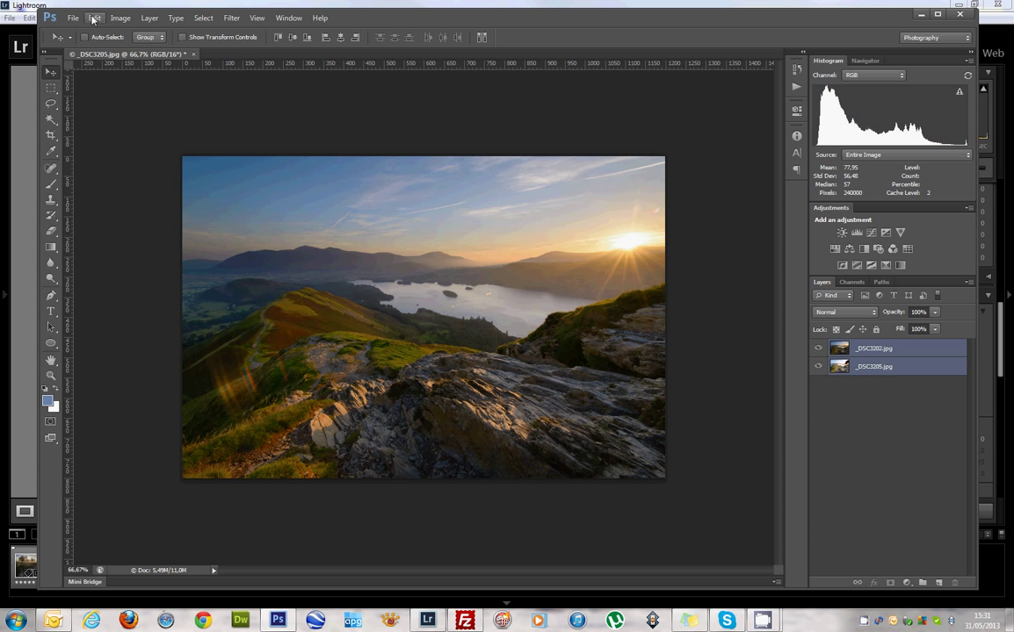
{"action": "left_click", "coordinate": [94, 18]}
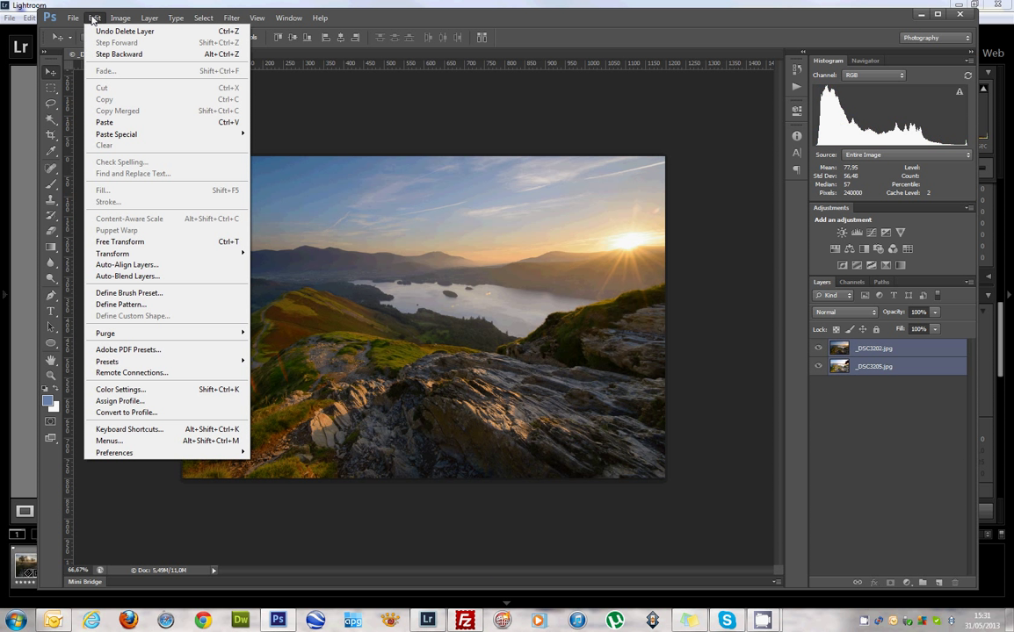
{"action": "left_click", "coordinate": [111, 267]}
{"action": "left_click", "coordinate": [640, 139]}
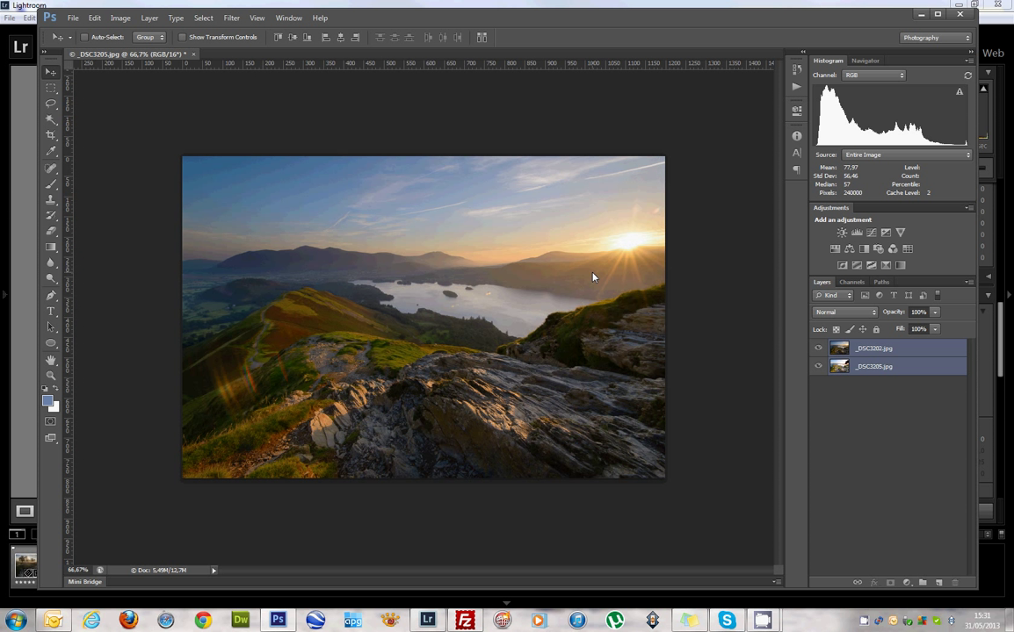
Step: Give the top _DSC3202.jpg layer a mask with a diagonal gradient from the rocky foreground to the sunburst sky
{"action": "left_click", "coordinate": [888, 351]}
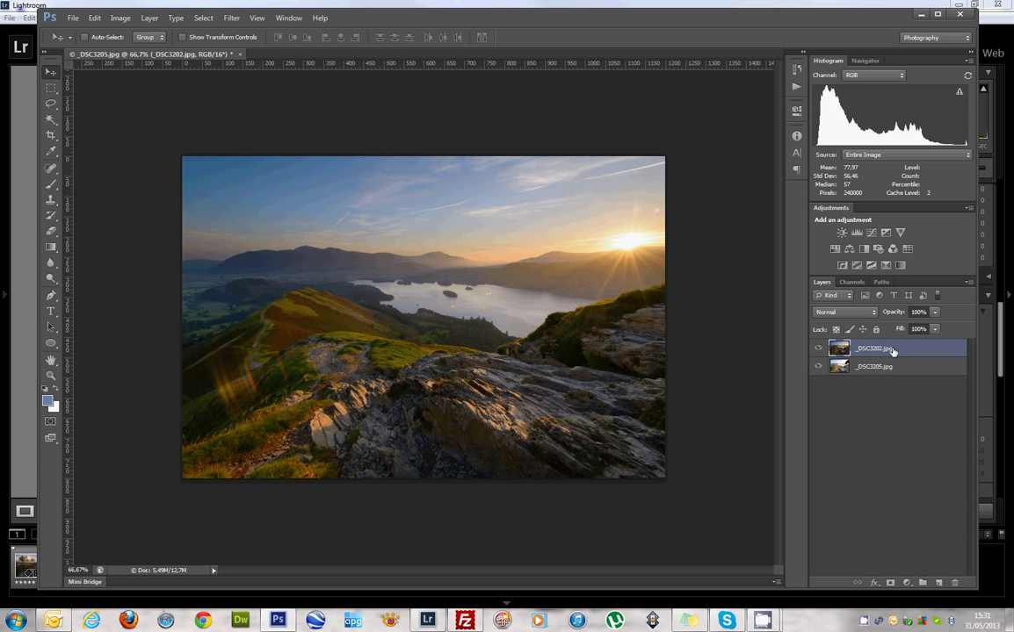
{"action": "left_click", "coordinate": [889, 584]}
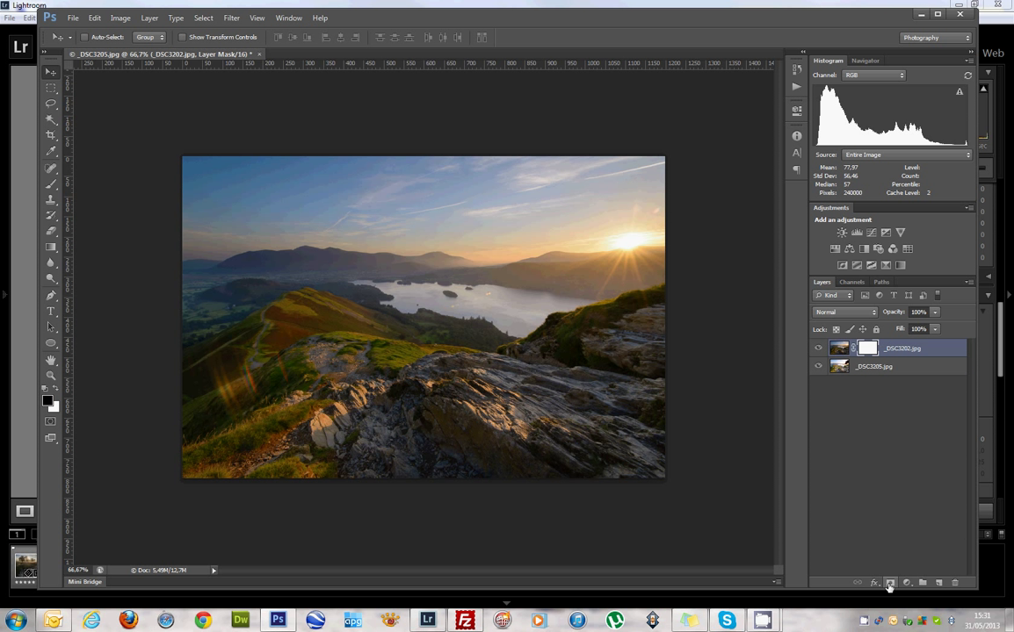
{"action": "left_click", "coordinate": [52, 251]}
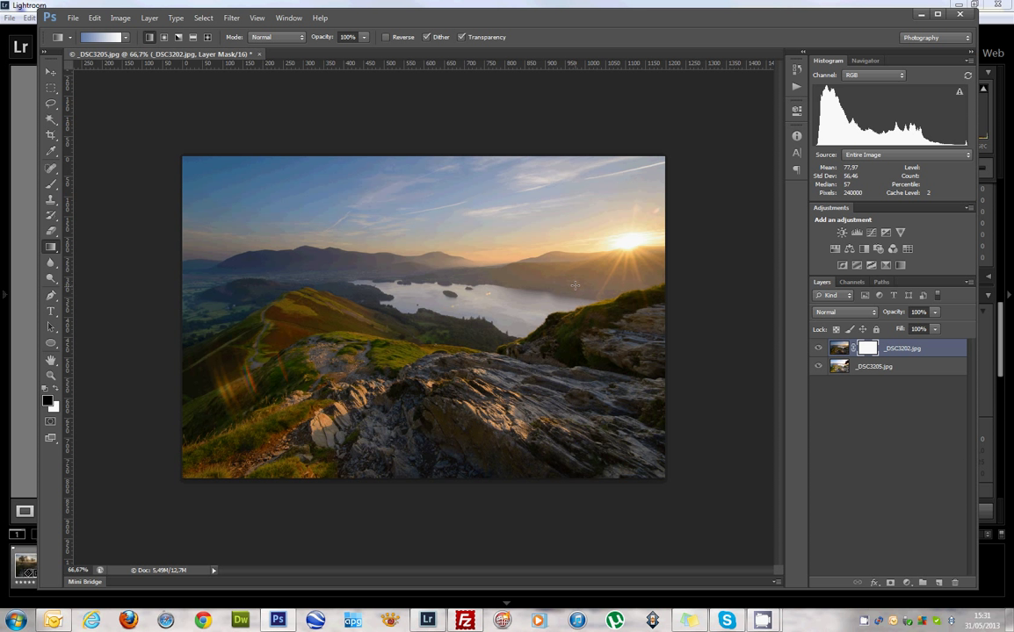
{"action": "left_click_drag", "start_coordinate": [426, 280], "coordinate": [197, 386]}
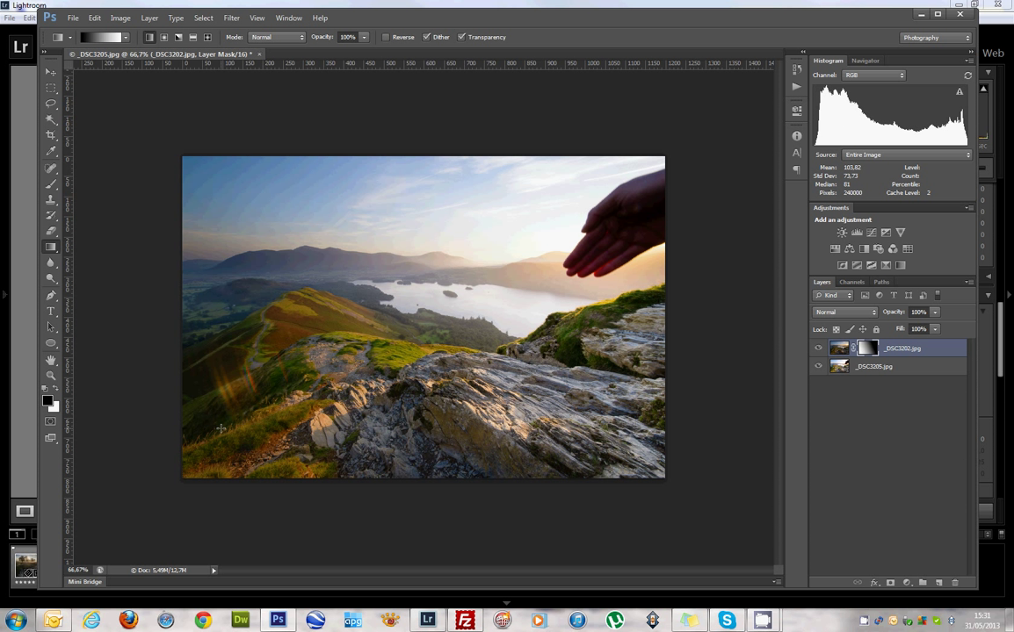
{"action": "left_click_drag", "start_coordinate": [479, 269], "coordinate": [191, 379]}
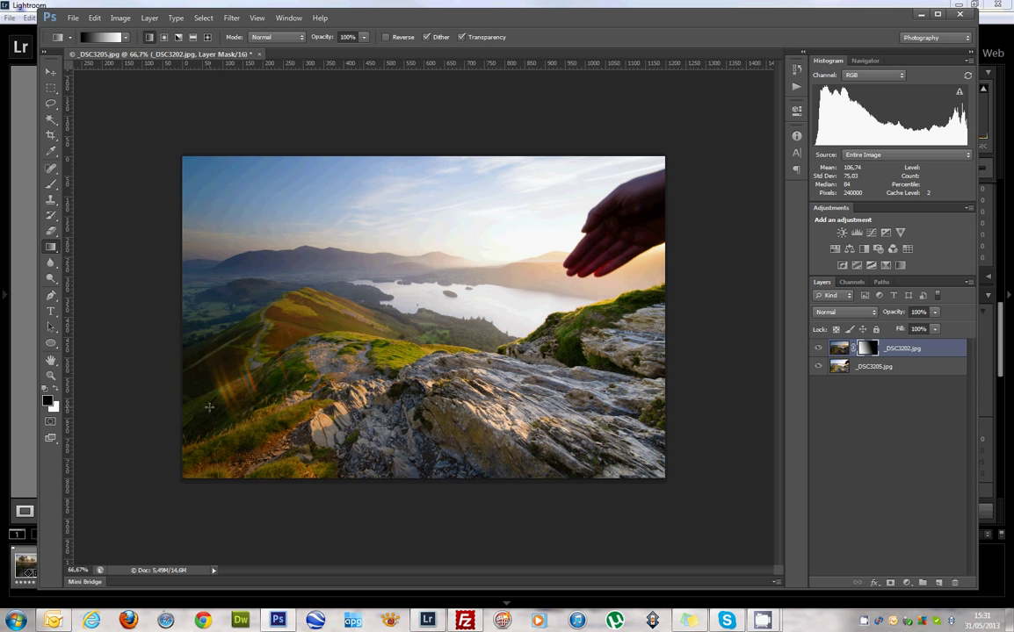
{"action": "mouse_move", "coordinate": [492, 250]}
{"action": "left_mouse_down"}
{"action": "mouse_move", "coordinate": [206, 396]}
{"action": "mouse_move", "coordinate": [544, 259]}
{"action": "left_mouse_up"}
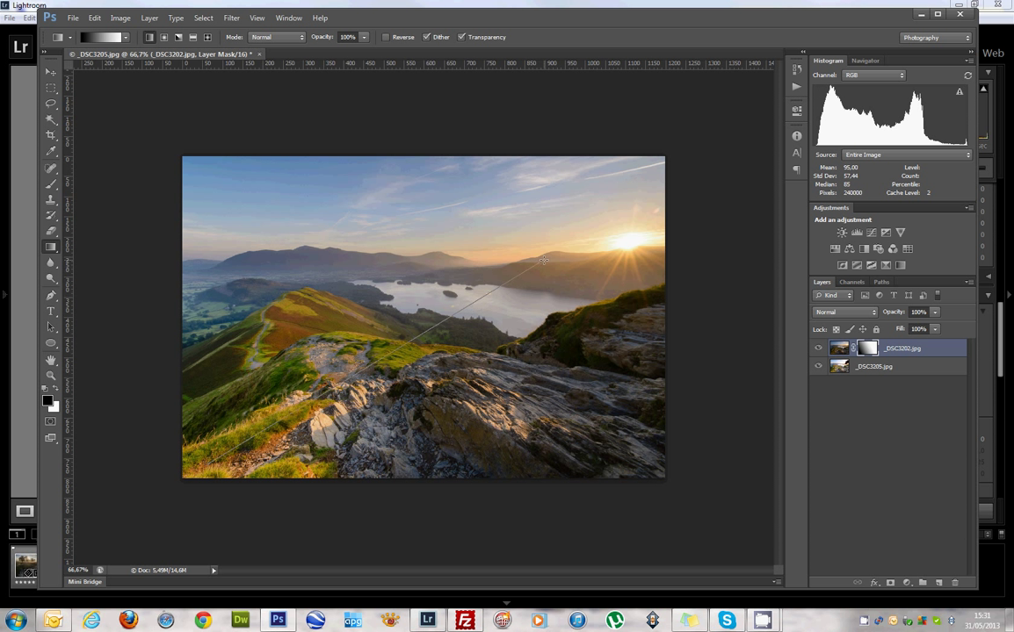
{"action": "left_click_drag", "start_coordinate": [202, 408], "coordinate": [572, 194]}
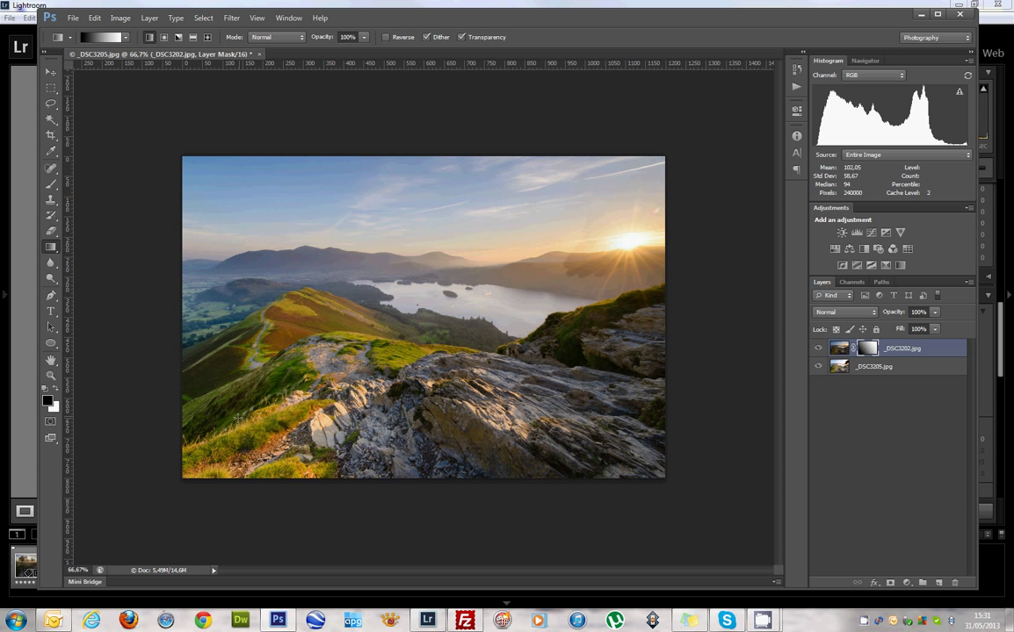
{"action": "left_click_drag", "start_coordinate": [199, 412], "coordinate": [534, 261]}
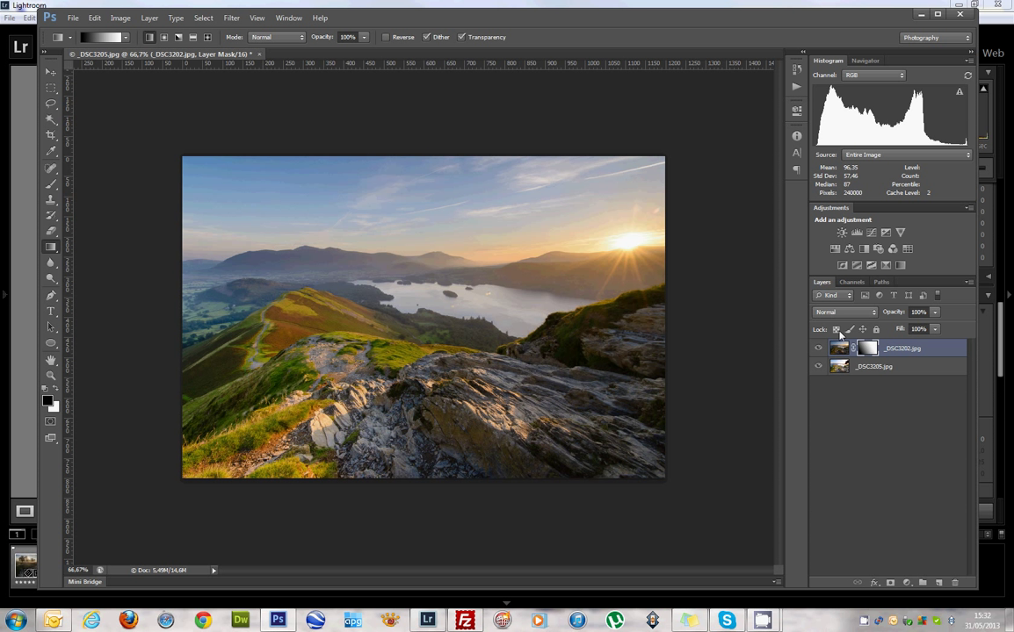
{"action": "left_click", "coordinate": [818, 349]}
{"action": "left_click", "coordinate": [818, 349]}
{"action": "left_click", "coordinate": [818, 349]}
{"action": "left_click", "coordinate": [818, 349]}
{"action": "left_click", "coordinate": [819, 349]}
{"action": "left_click", "coordinate": [50, 184]}
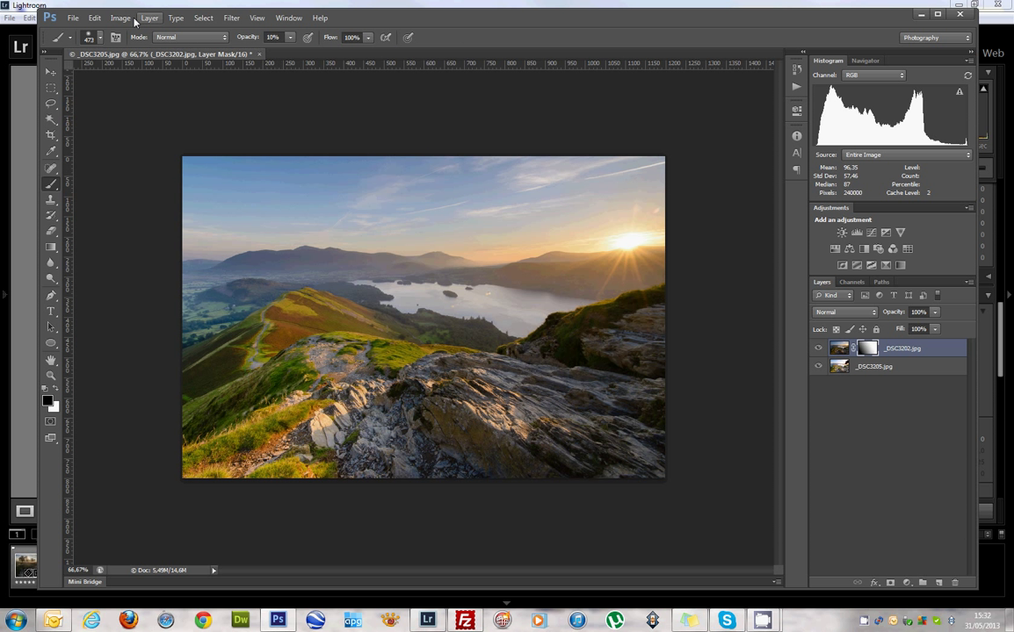
Step: Set the brush to 215 px with 0% hardness and 10% opacity
{"action": "left_click", "coordinate": [101, 39]}
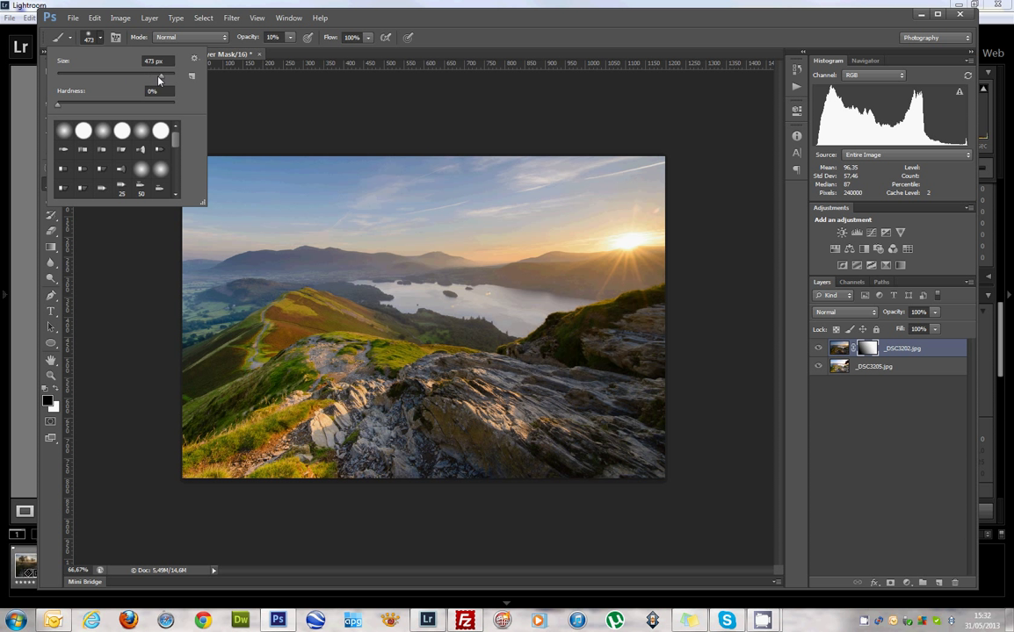
{"action": "left_click_drag", "start_coordinate": [145, 78], "coordinate": [146, 78]}
{"action": "left_click", "coordinate": [341, 60]}
{"action": "left_click", "coordinate": [290, 37]}
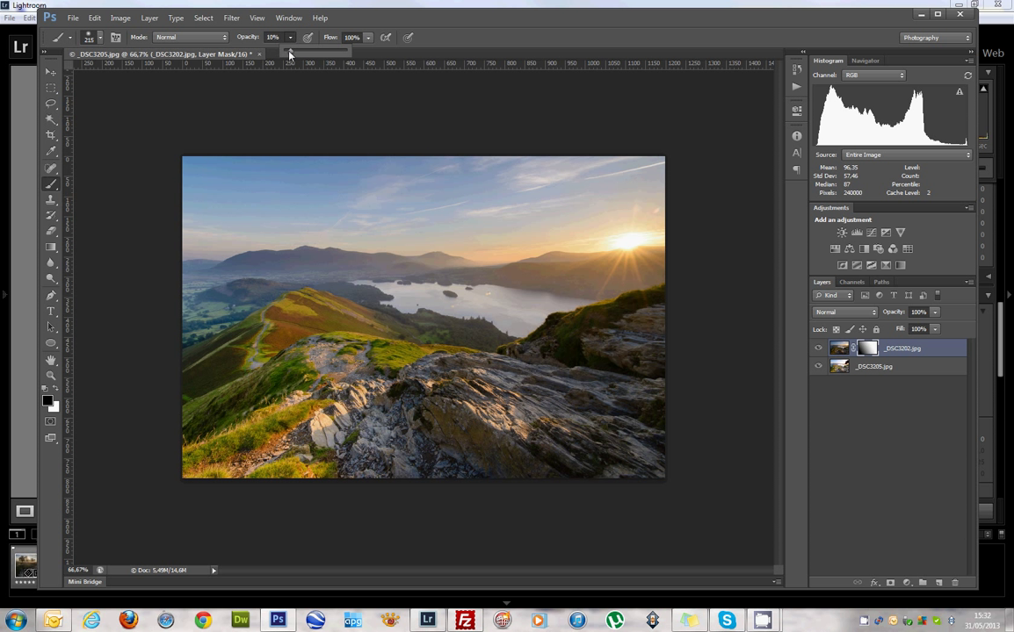
{"action": "left_click", "coordinate": [290, 53]}
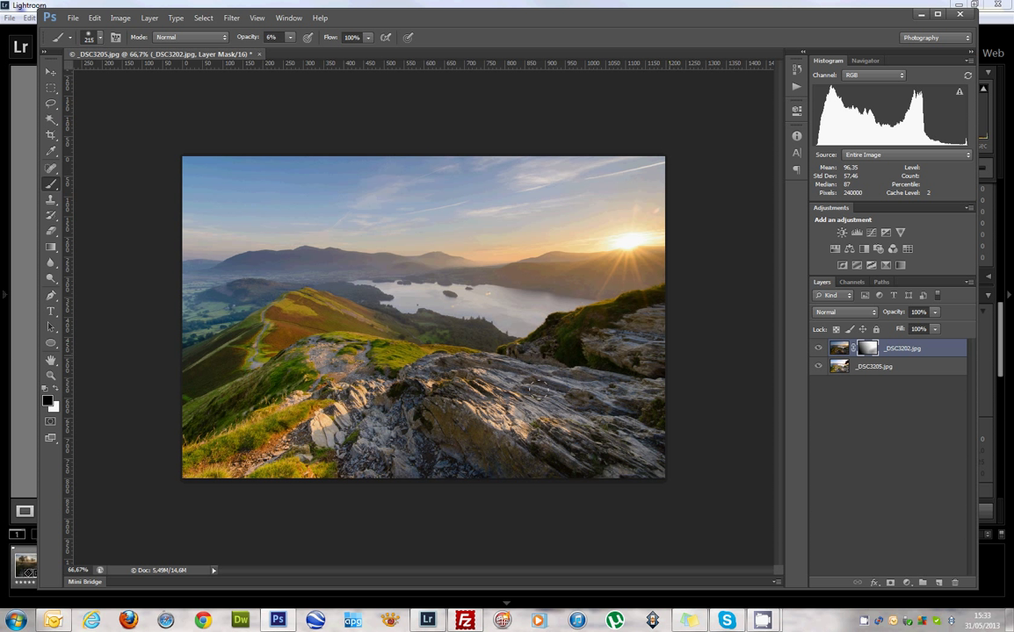
{"action": "left_click", "coordinate": [290, 37]}
{"action": "left_click_drag", "start_coordinate": [291, 52], "coordinate": [293, 51]}
{"action": "left_click", "coordinate": [388, 54]}
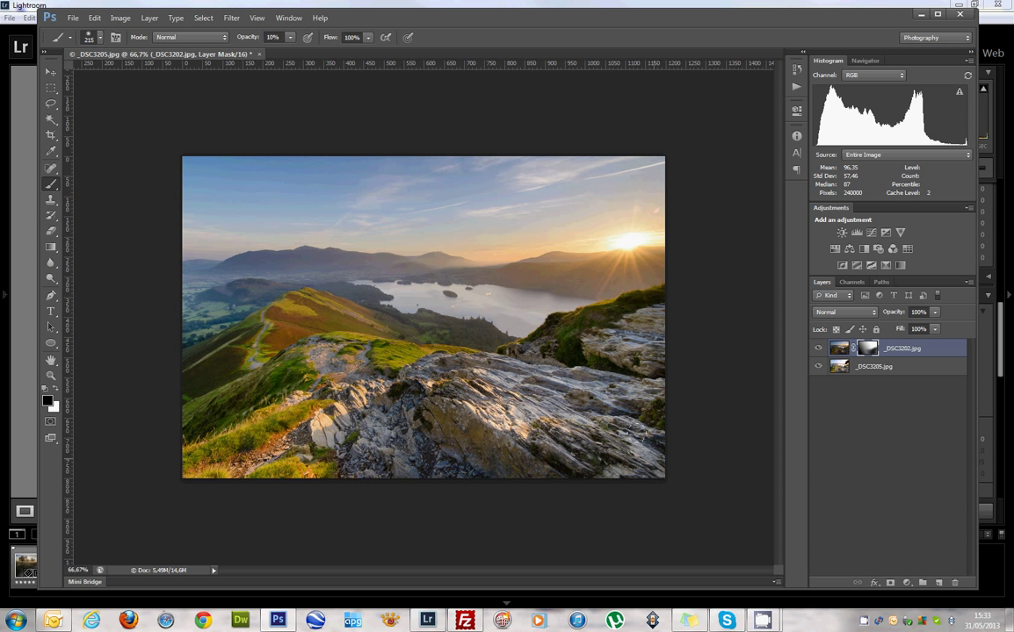
Step: Raise brush opacity to 21% and paint the mask over the mist above the lake
{"action": "left_click", "coordinate": [290, 36]}
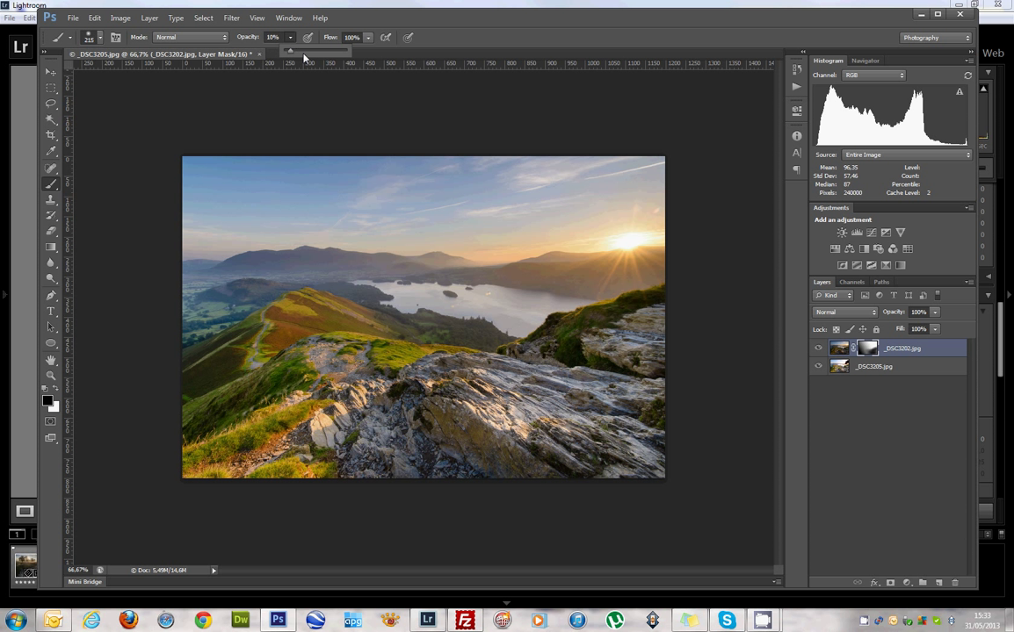
{"action": "type", "text": "21"}
{"action": "left_click", "coordinate": [384, 60]}
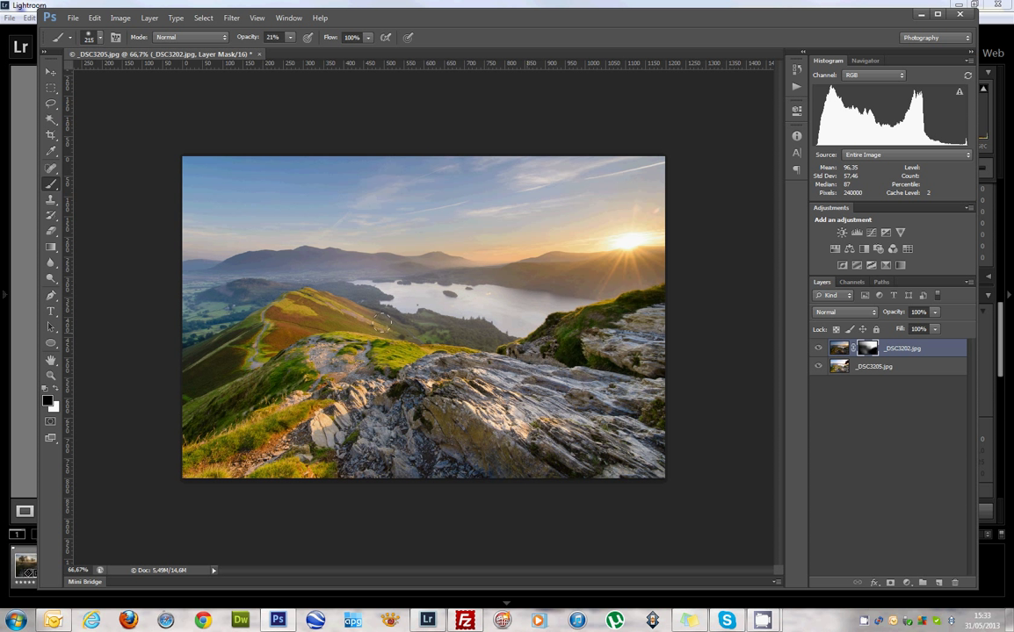
{"action": "left_click_drag", "start_coordinate": [496, 287], "coordinate": [431, 259]}
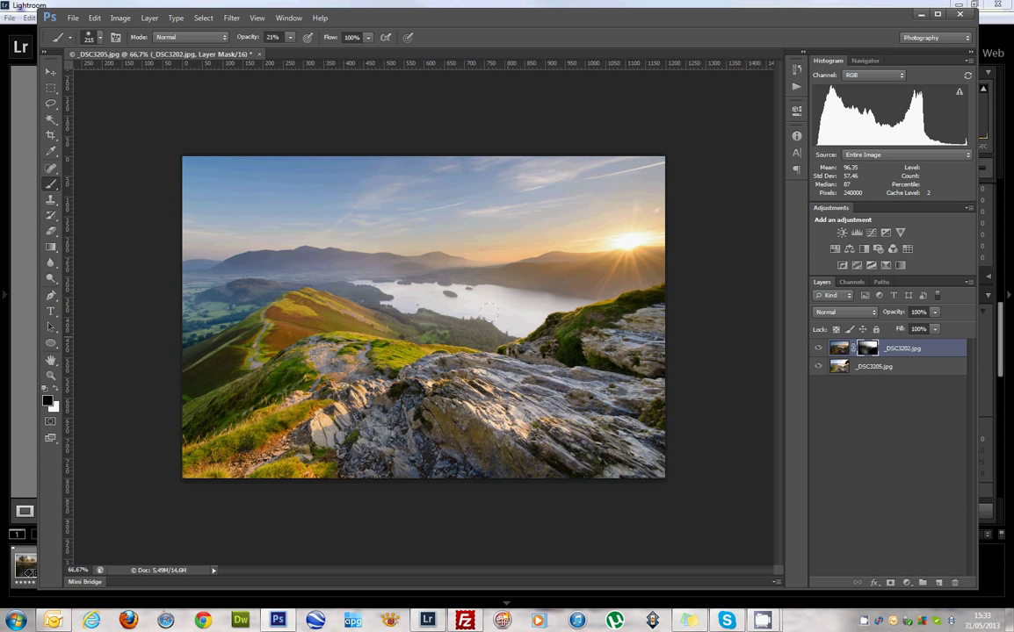
{"action": "left_click_drag", "start_coordinate": [527, 303], "coordinate": [581, 298]}
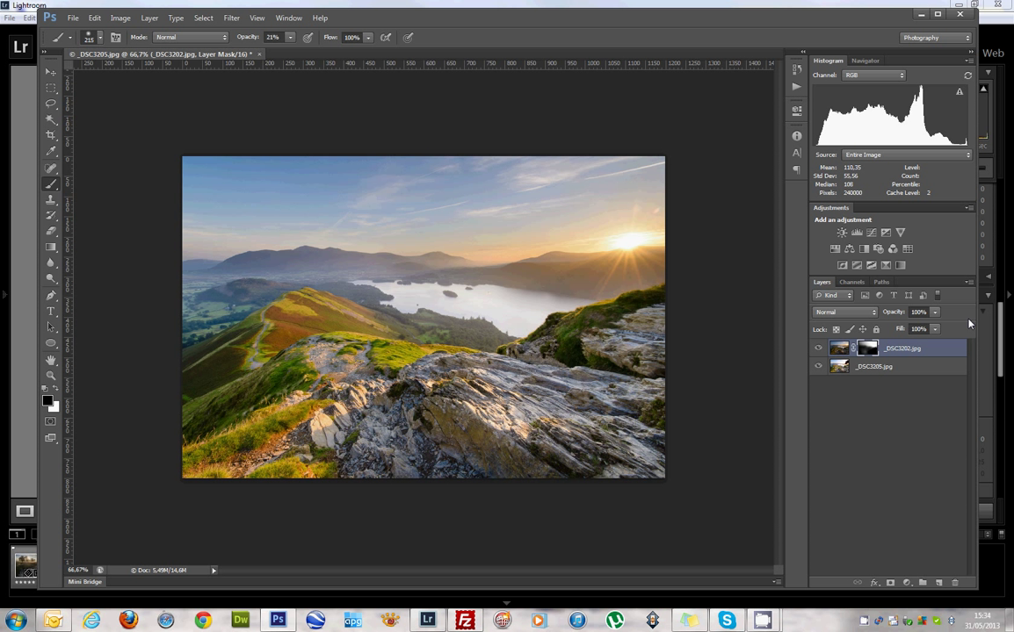
Step: Flatten the blended sunset layers into one Background layer from the Layers panel menu
{"action": "left_click", "coordinate": [968, 282]}
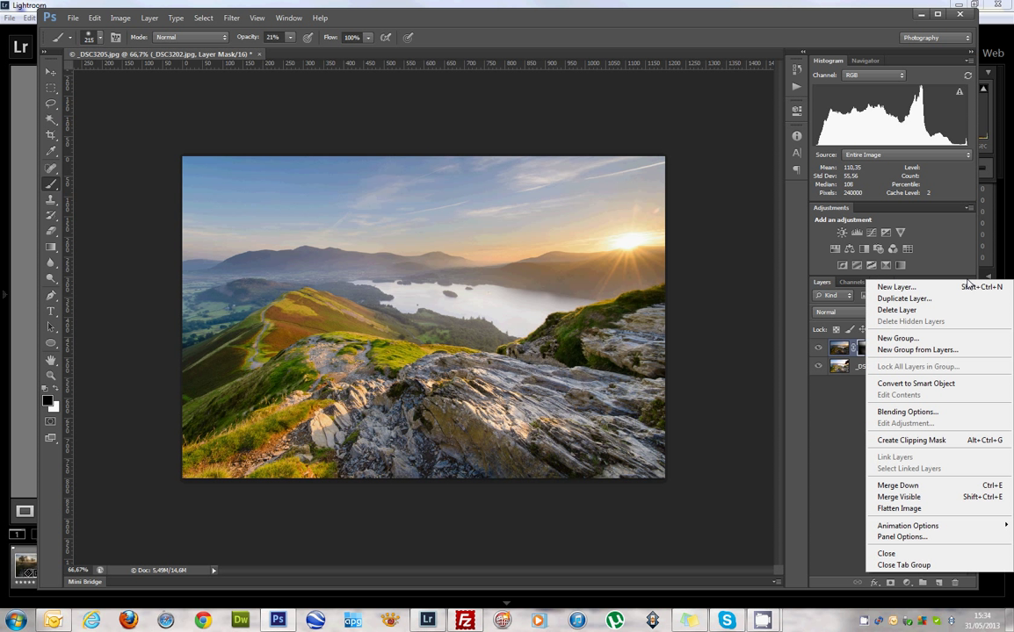
{"action": "left_click", "coordinate": [912, 509]}
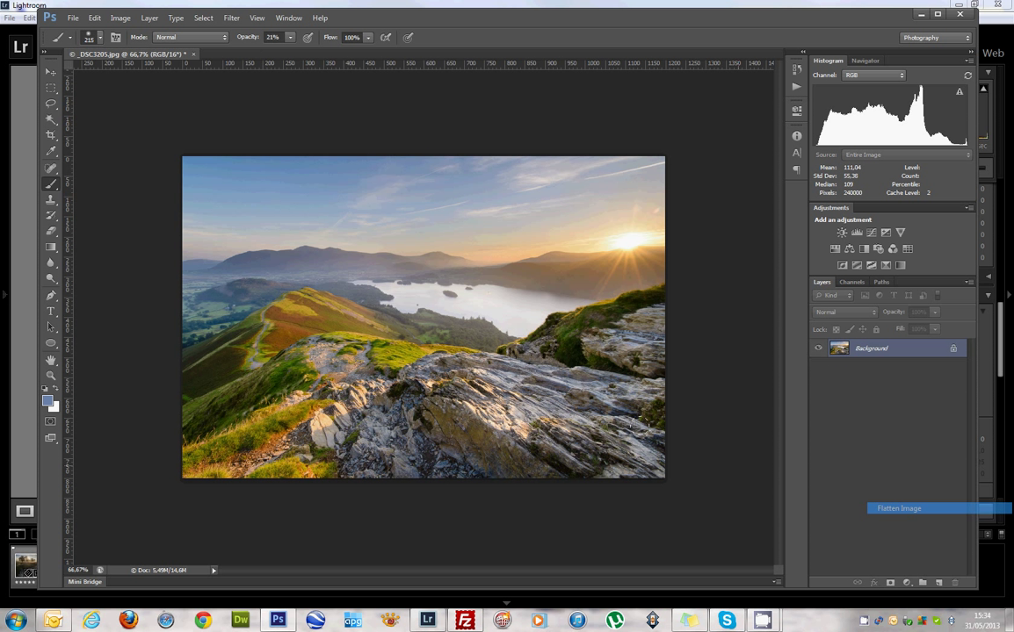
{"action": "left_click", "coordinate": [50, 106]}
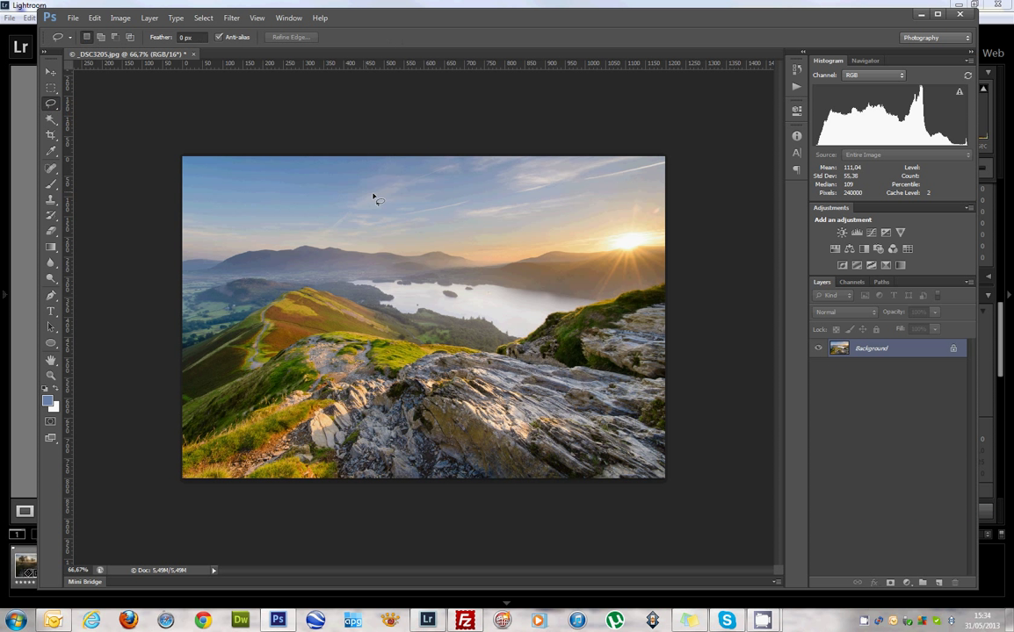